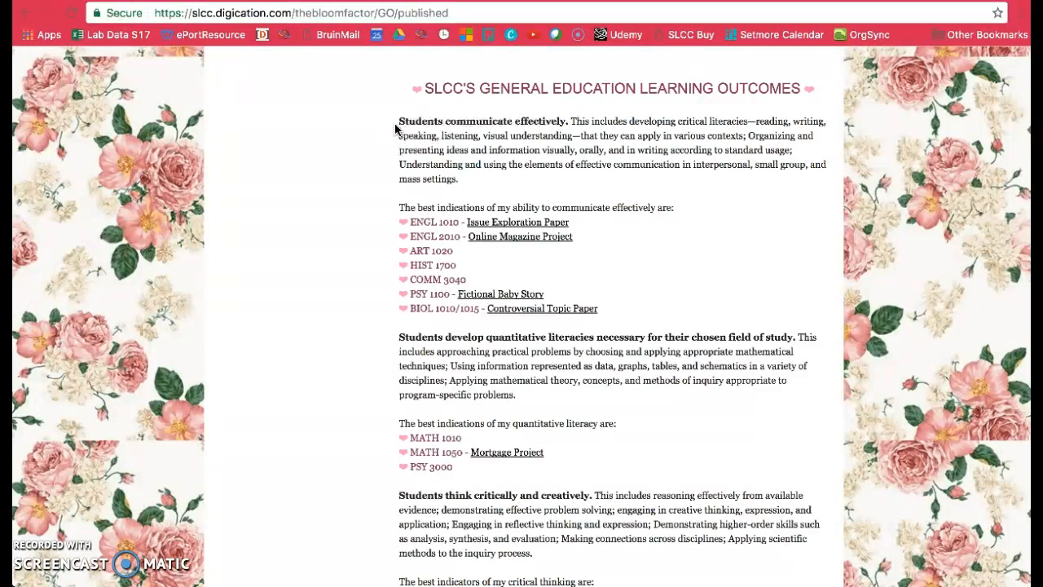
# - Review the communication and quantitative literacy outcomes and the ENGL 1010 evidence entry on the published example page
pyautogui.click(399, 125)
pyautogui.moveTo(399, 124); pyautogui.dragTo(556, 122)
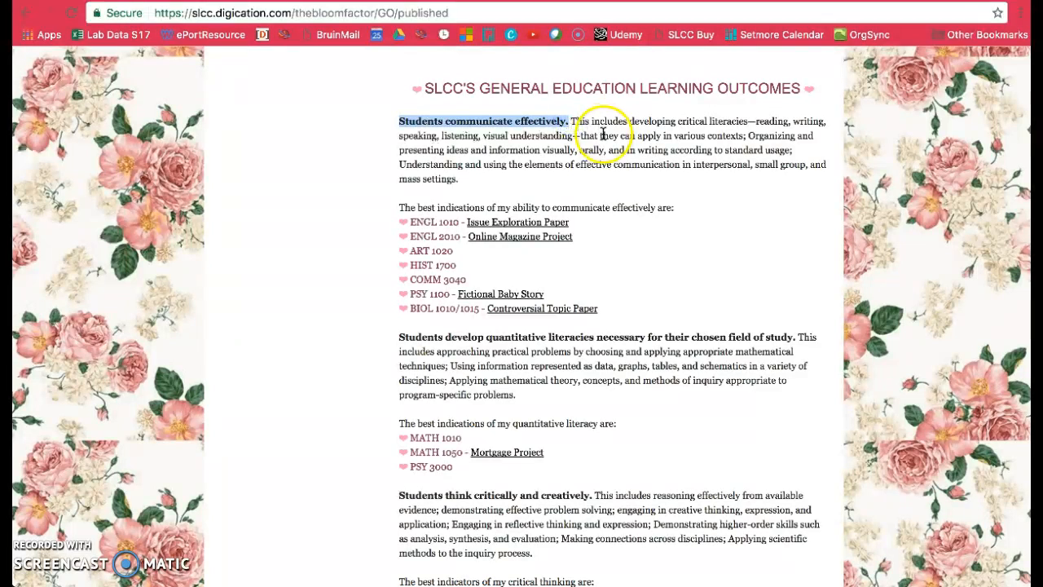
pyautogui.click(652, 348)
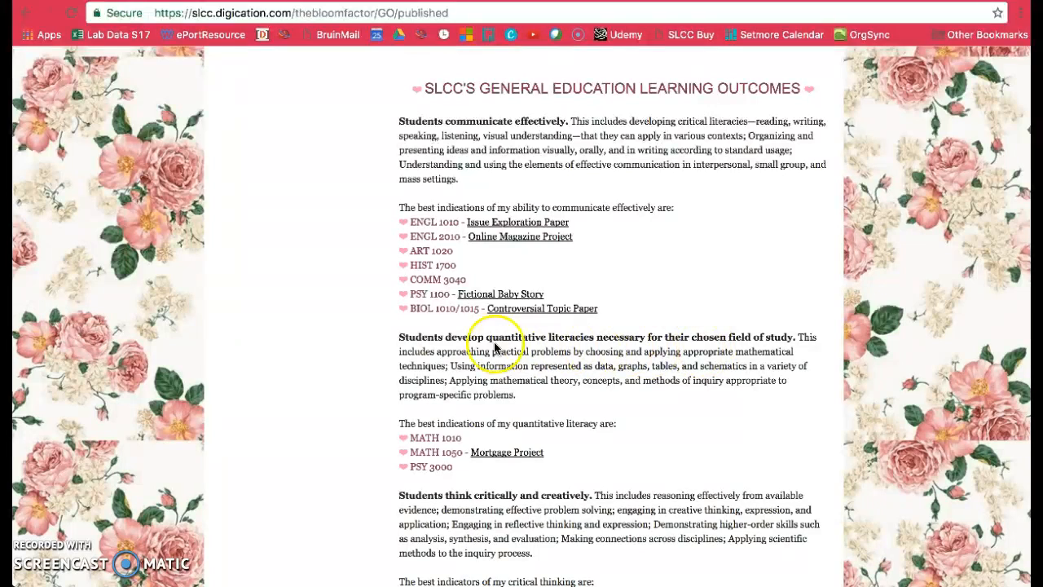
pyautogui.moveTo(486, 336); pyautogui.dragTo(603, 338)
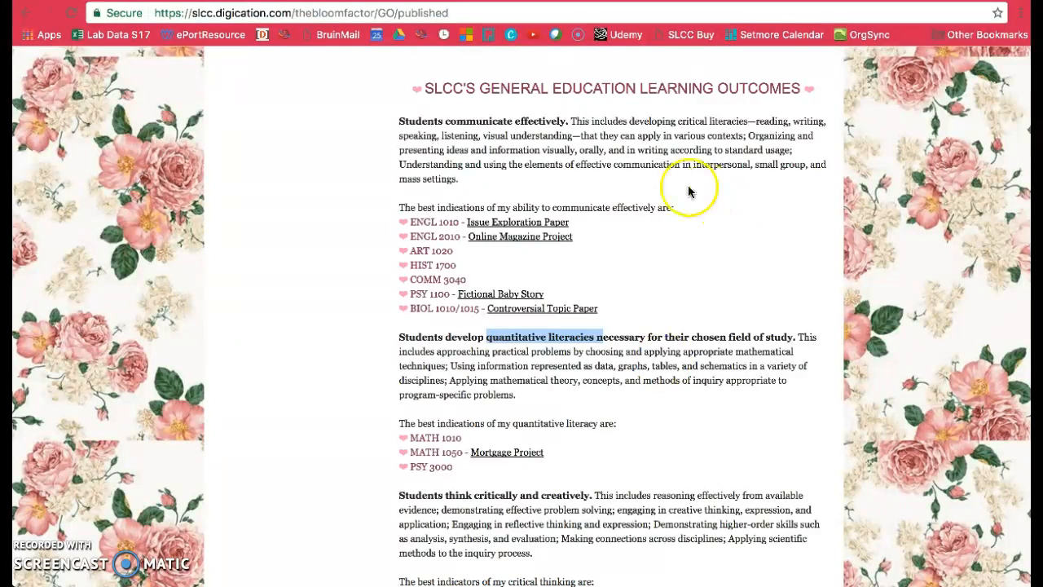
pyautogui.moveTo(468, 136); pyautogui.dragTo(501, 139)
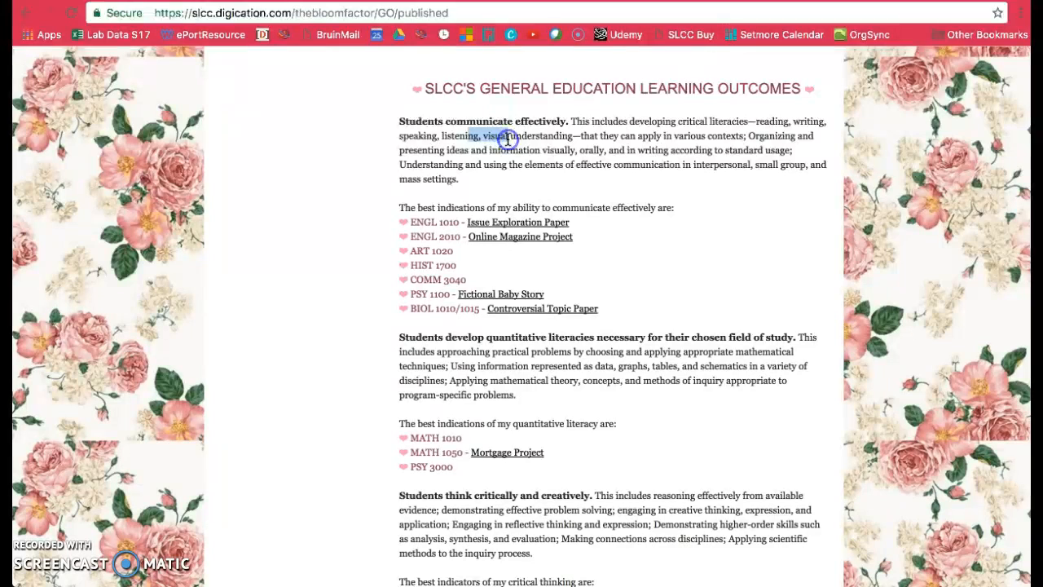
pyautogui.click(523, 135)
pyautogui.moveTo(412, 222); pyautogui.dragTo(467, 223)
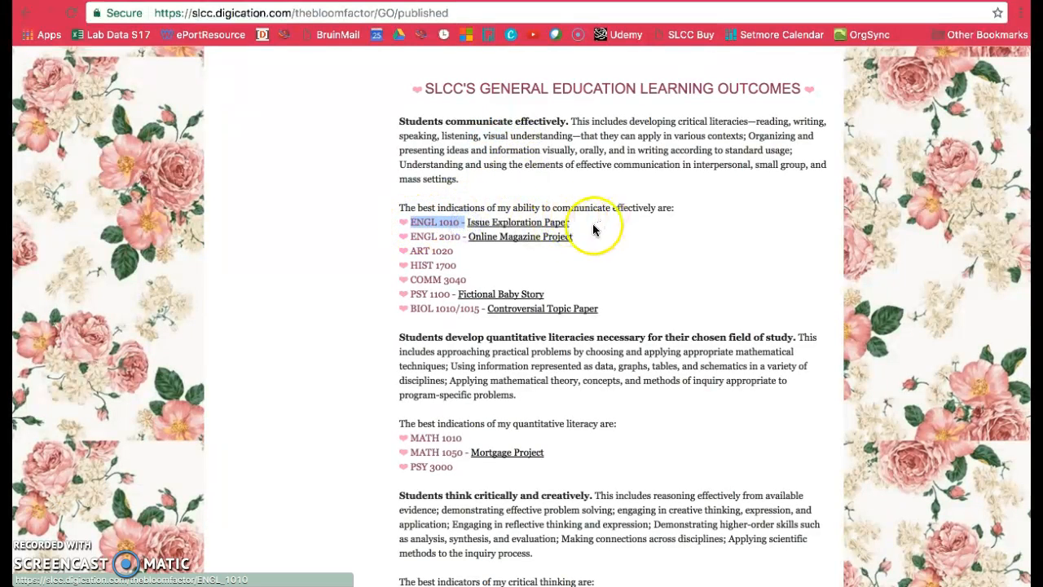
# - Examine how evidence is listed under the outcomes, including the MATH 1050 Mortgage Project and the ENGL 1010 Issue Exploration Paper
pyautogui.scroll(-4, 677, 347)
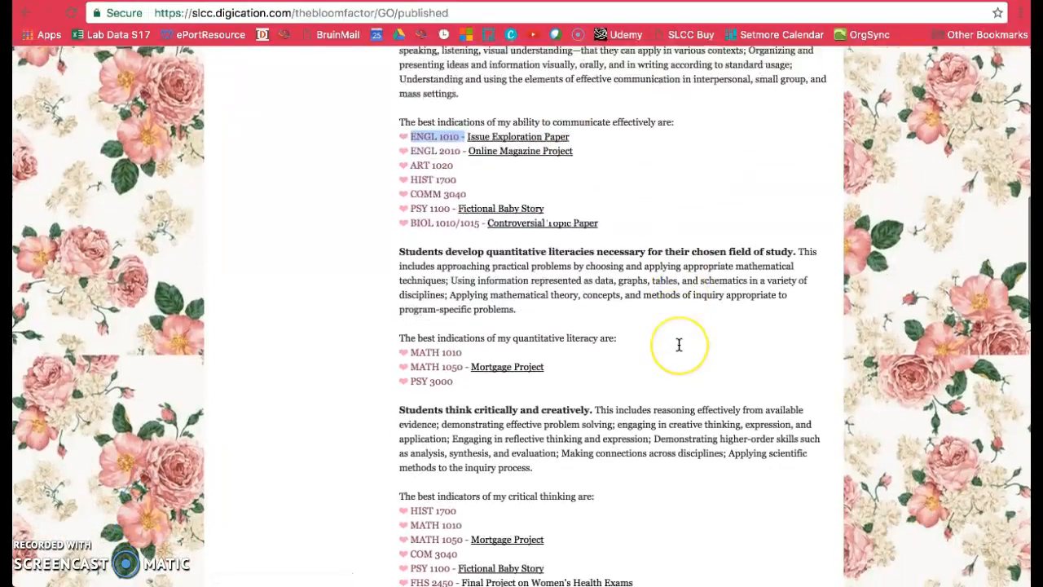
pyautogui.scroll(-5, 677, 345)
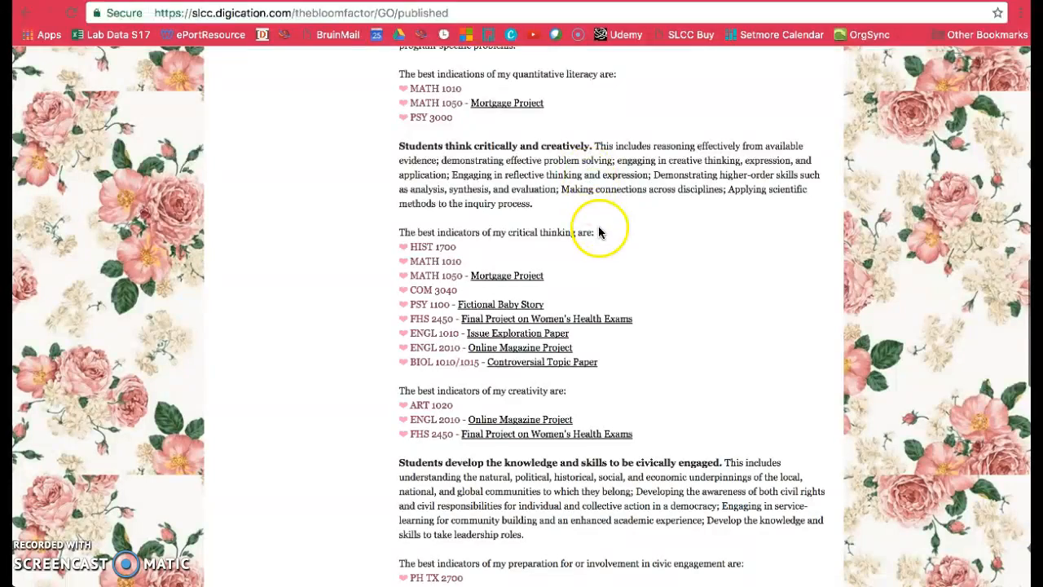
pyautogui.moveTo(560, 284); pyautogui.dragTo(468, 279)
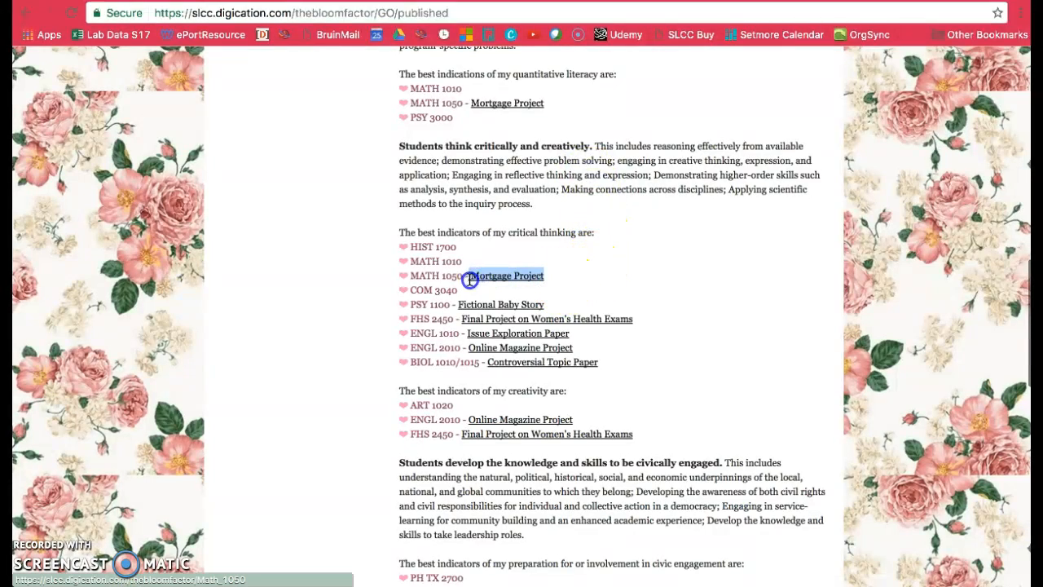
pyautogui.scroll(7, 772, 310)
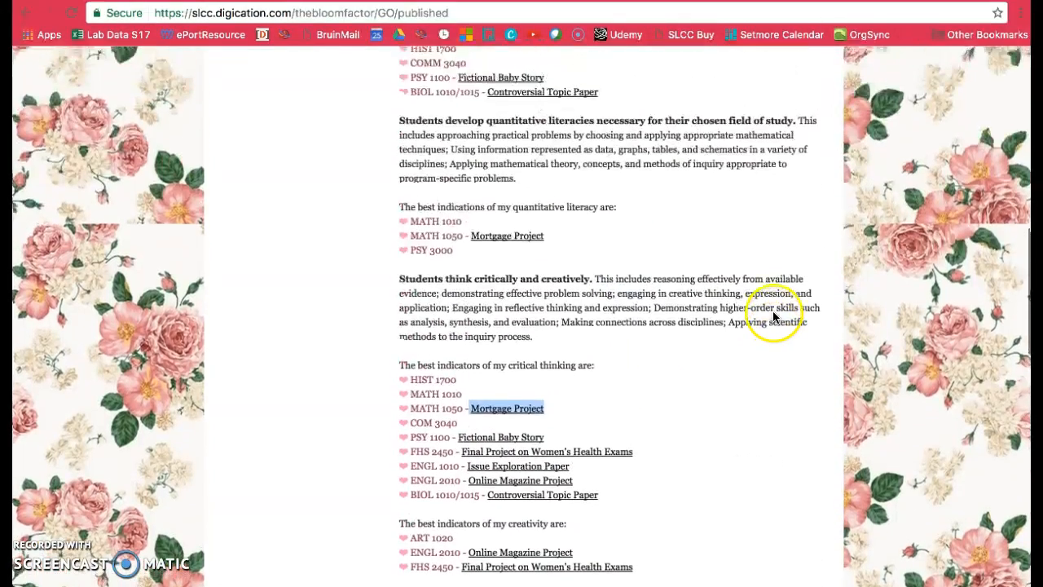
pyautogui.scroll(2, 776, 311)
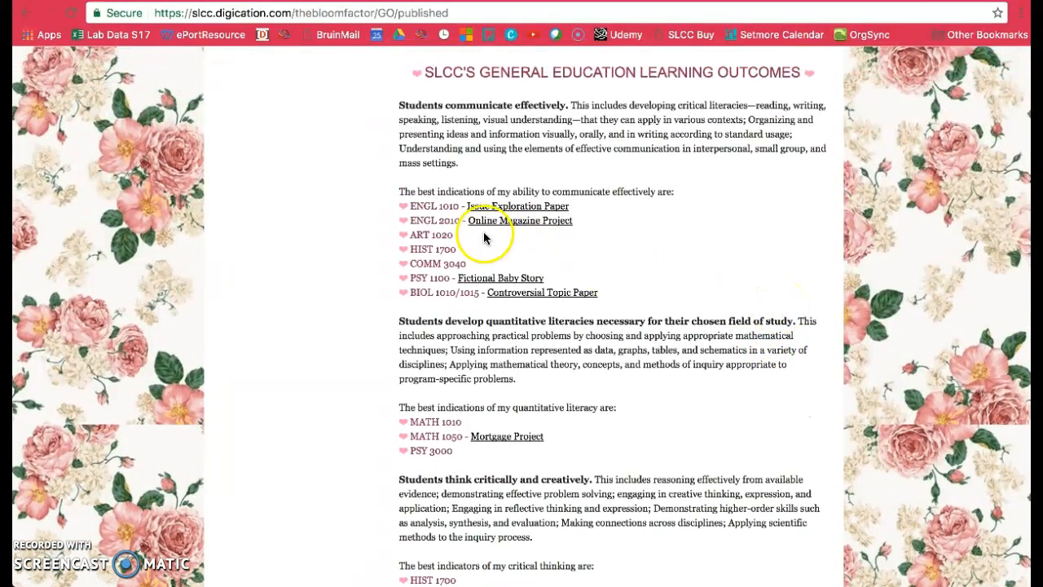
pyautogui.moveTo(413, 208); pyautogui.dragTo(636, 214)
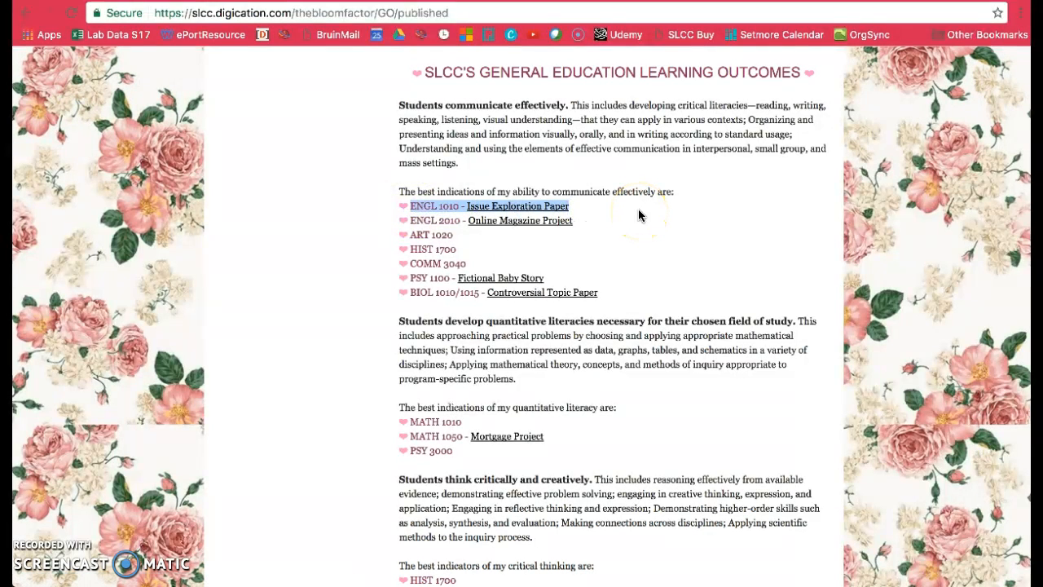
pyautogui.click(640, 215)
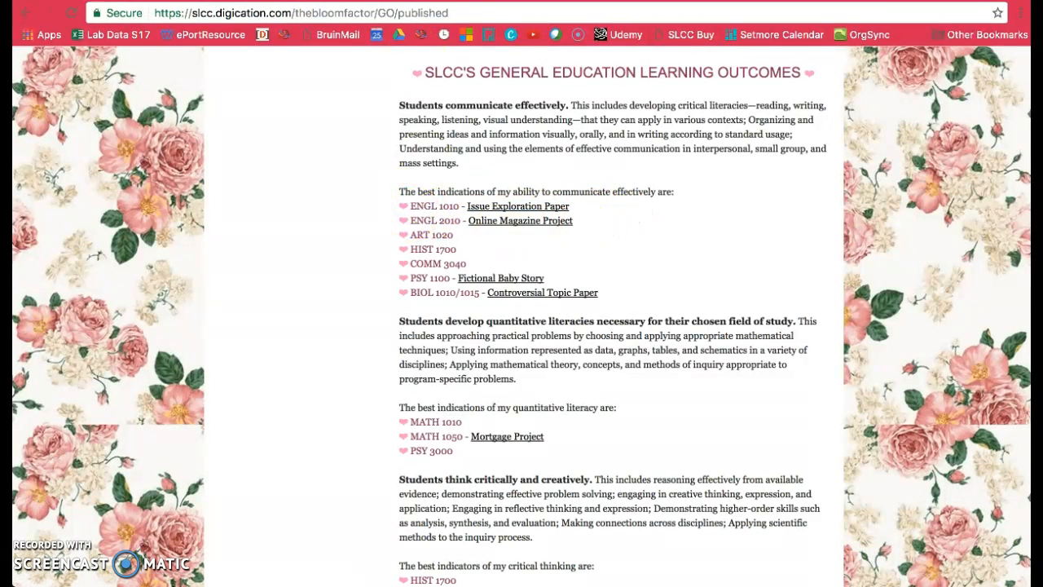
pyautogui.click(432, 2)
pyautogui.scroll(-3, 569, 442)
pyautogui.scroll(-3, 569, 438)
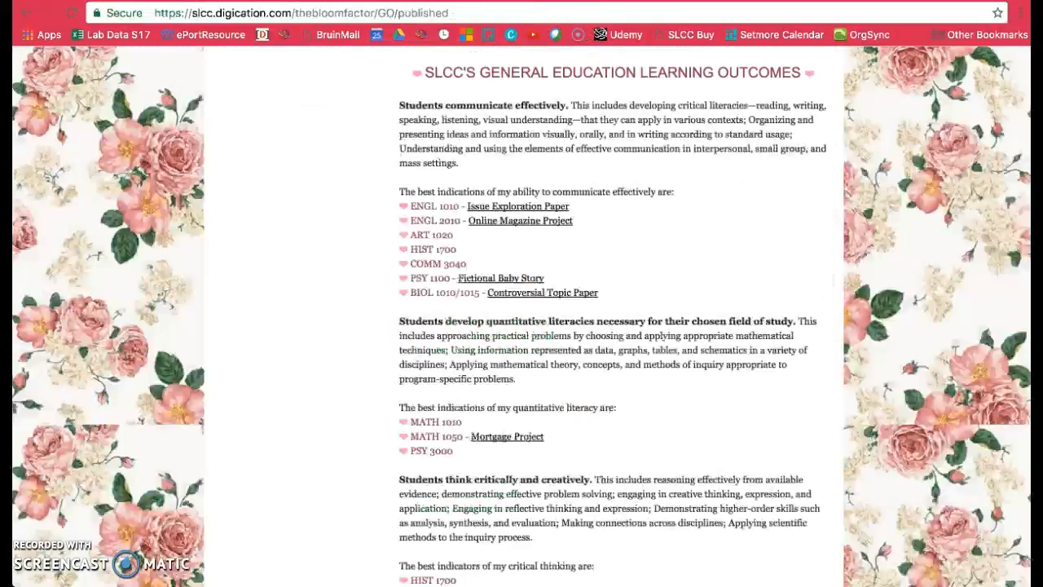
pyautogui.click(566, 3)
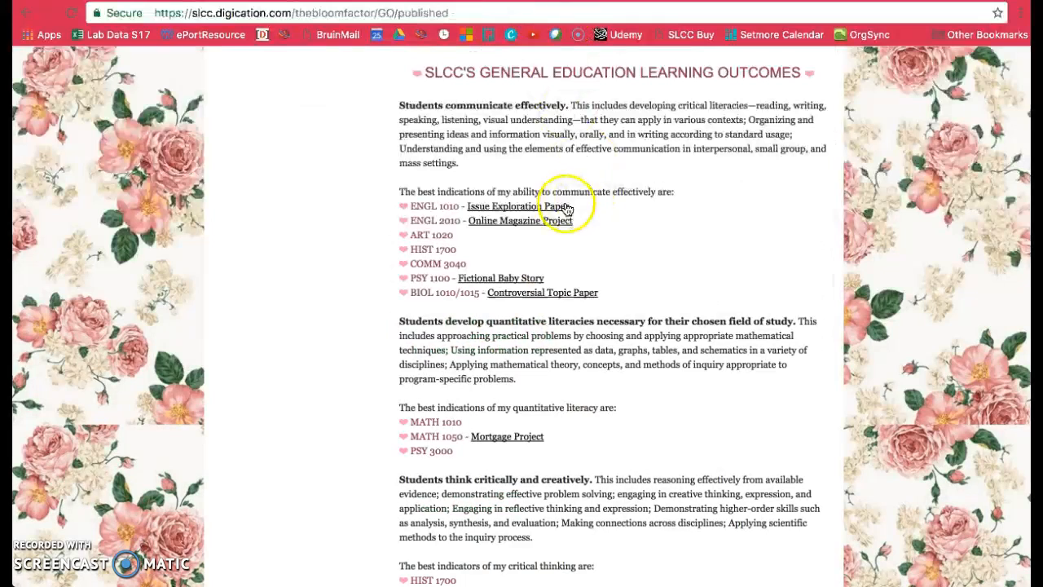
# - Follow the ENGL 2010 Online Magazine Project evidence link and look through the coursework page it leads to
pyautogui.click(515, 221)
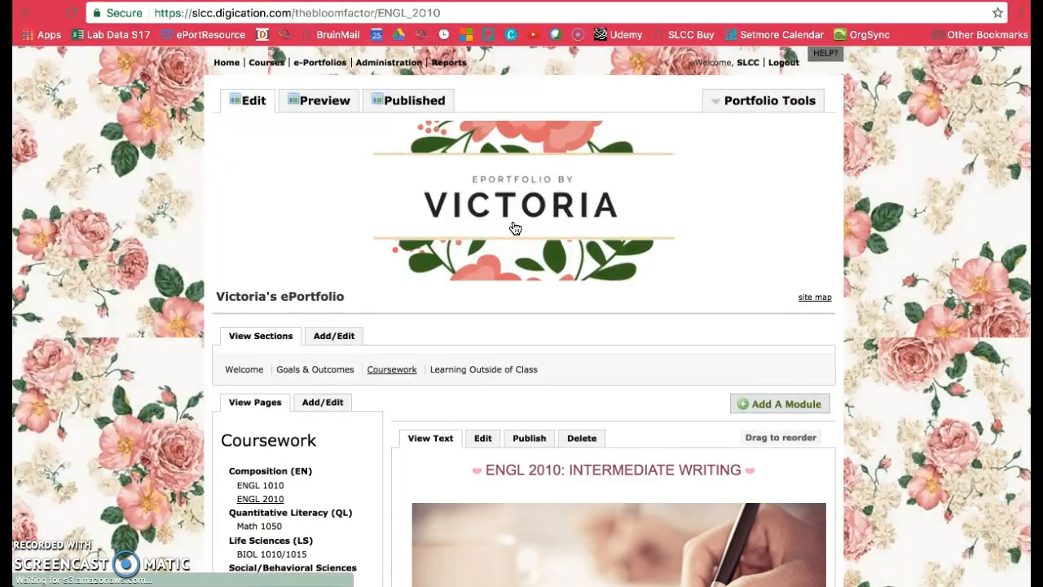
pyautogui.scroll(-5, 515, 228)
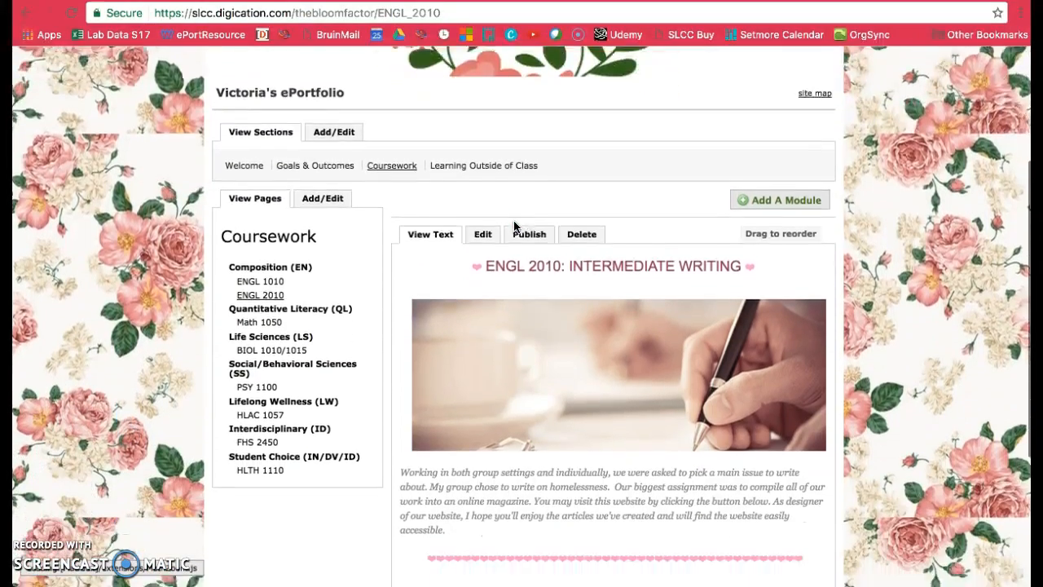
pyautogui.scroll(-5, 515, 227)
pyautogui.click(684, 383)
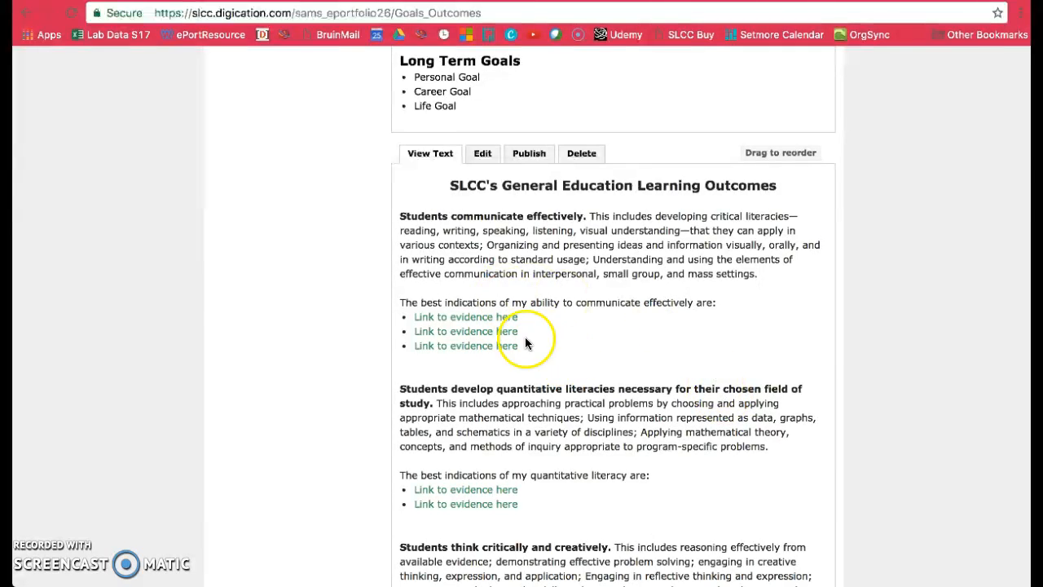
# - Open the SLCC's General Education Learning Outcomes text module for editing on the template portfolio's Goals & Outcomes page
pyautogui.scroll(-2, 683, 348)
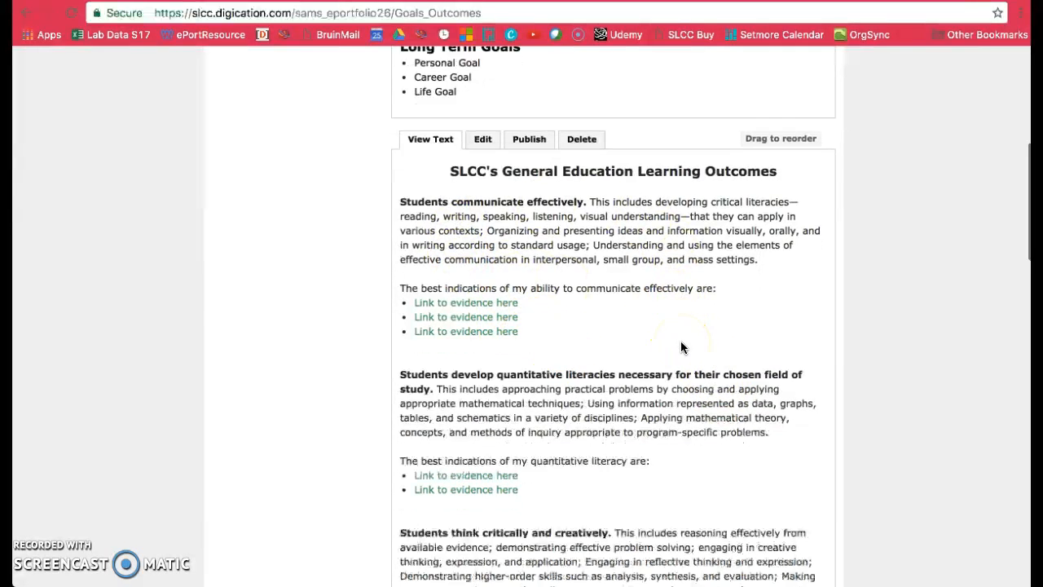
pyautogui.scroll(-1, 683, 348)
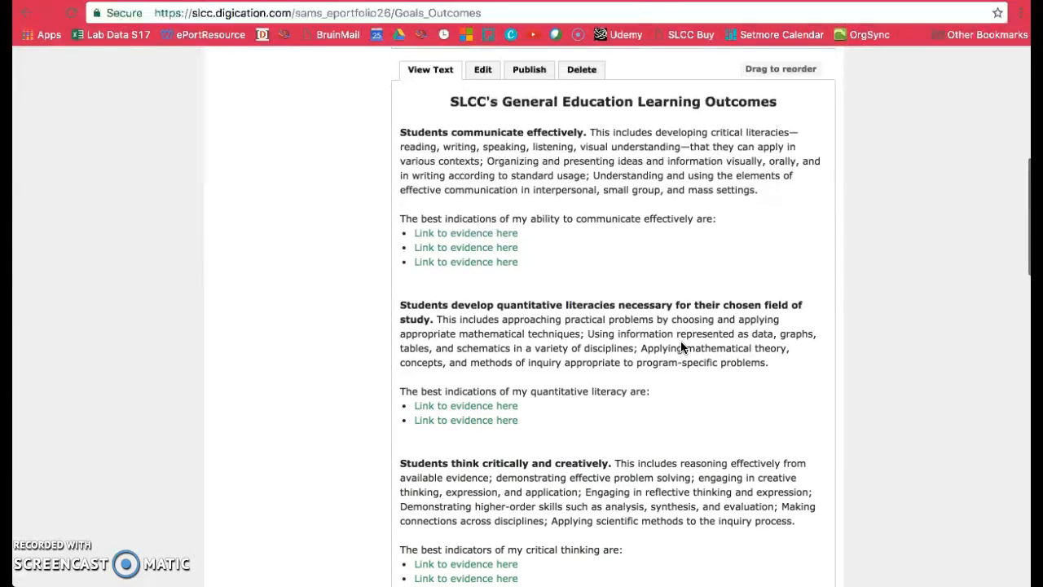
pyautogui.scroll(-1, 683, 348)
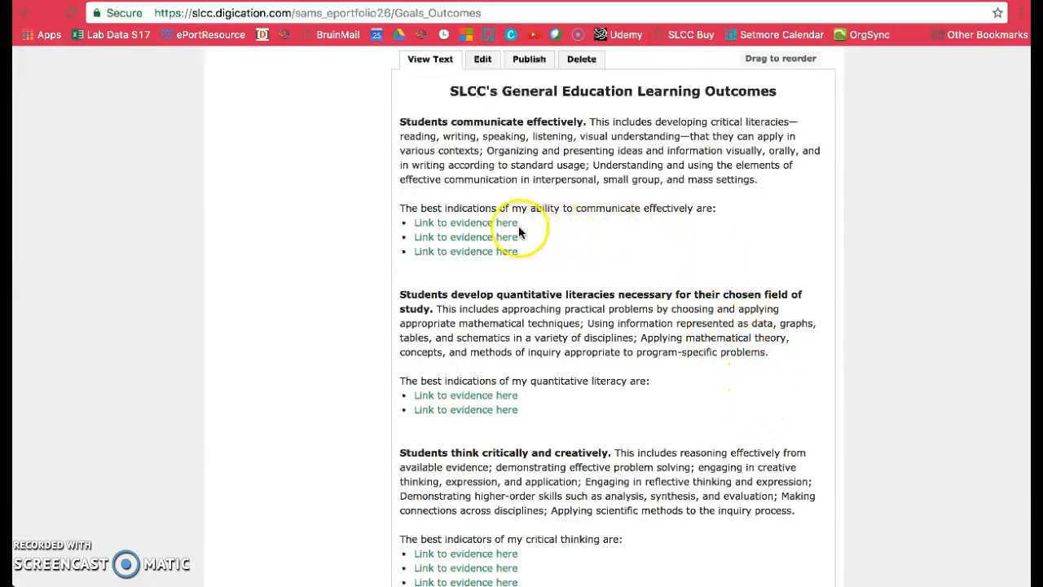
pyautogui.moveTo(527, 223); pyautogui.dragTo(417, 224)
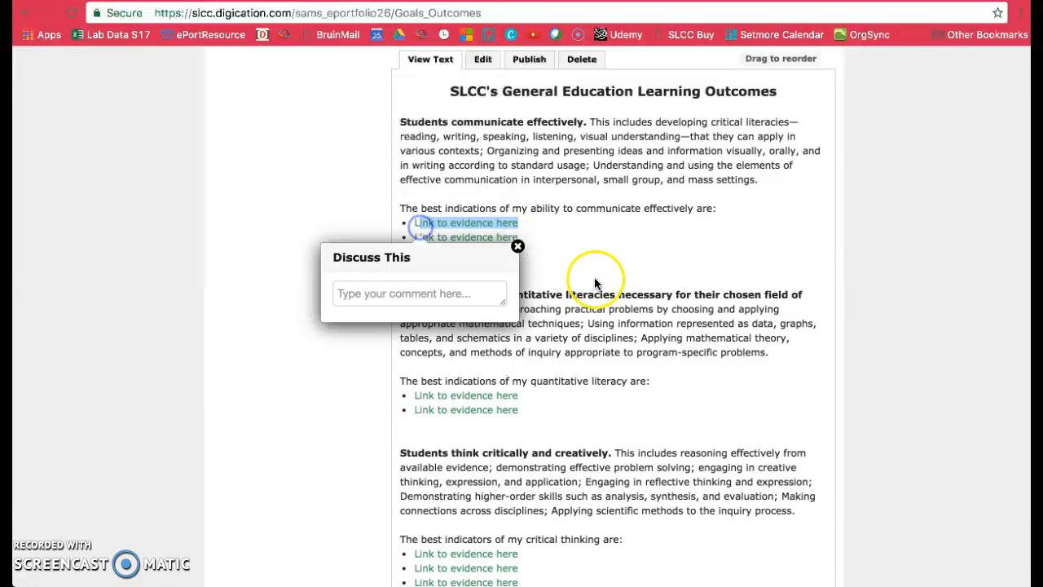
pyautogui.click(518, 246)
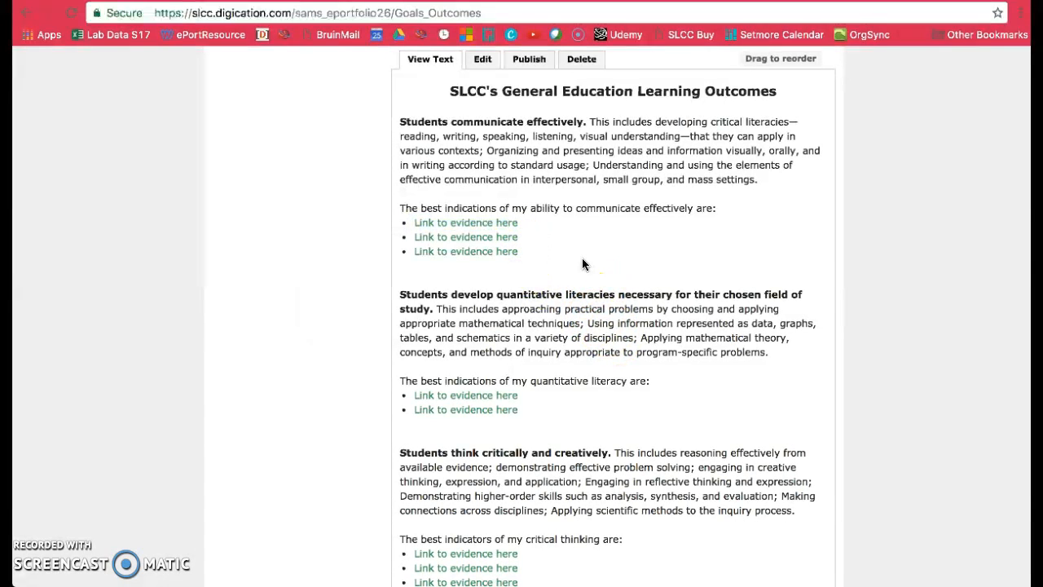
pyautogui.click(482, 62)
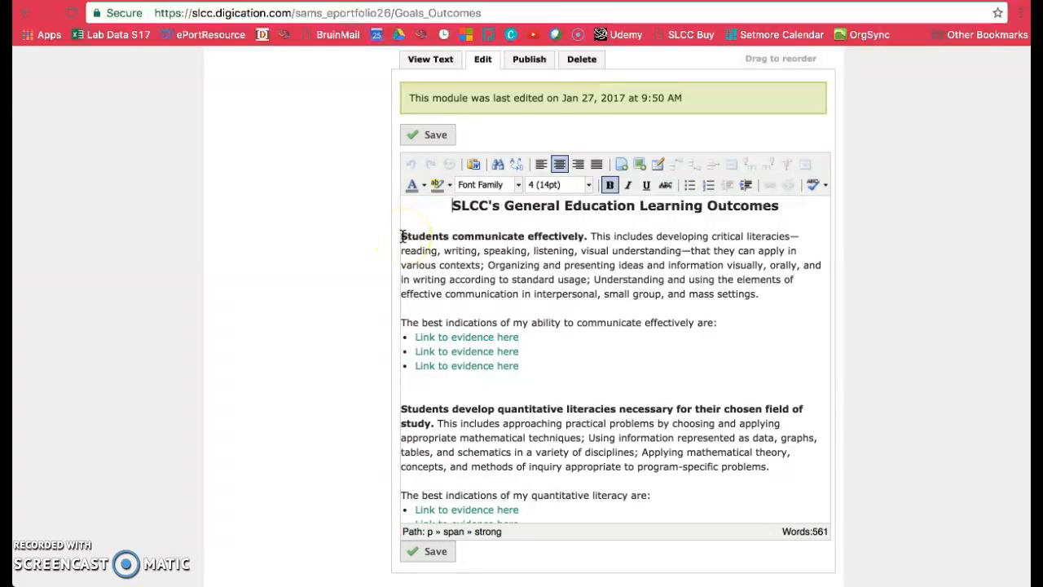
# - Read the criteria of the effective communication outcome in the editor and highlight its first "Link to evidence here" placeholder
pyautogui.click(605, 318)
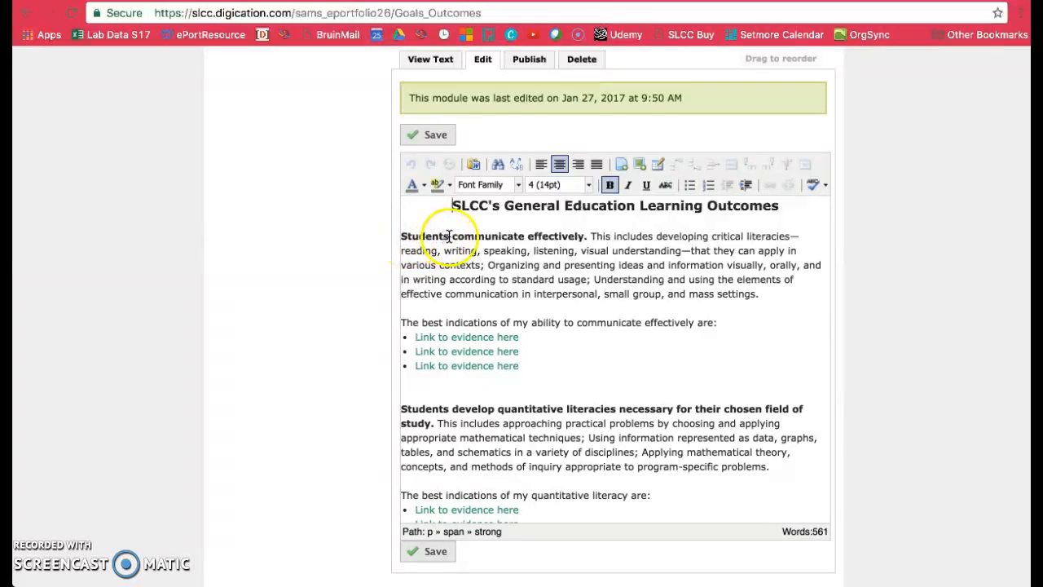
pyautogui.moveTo(453, 236); pyautogui.dragTo(585, 235)
pyautogui.click(599, 269)
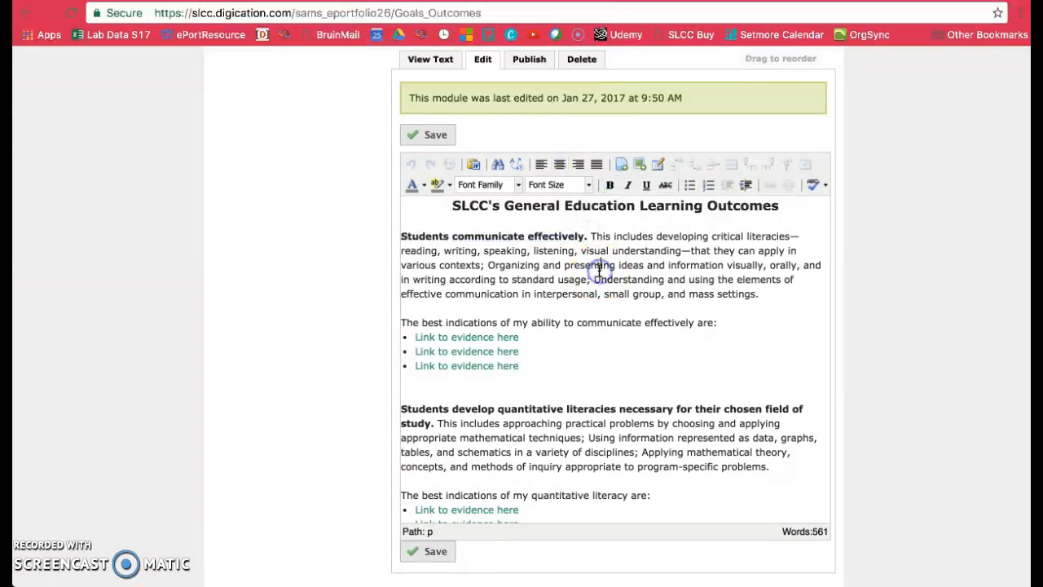
pyautogui.click(402, 252)
pyautogui.moveTo(419, 253); pyautogui.dragTo(685, 253)
pyautogui.click(739, 295)
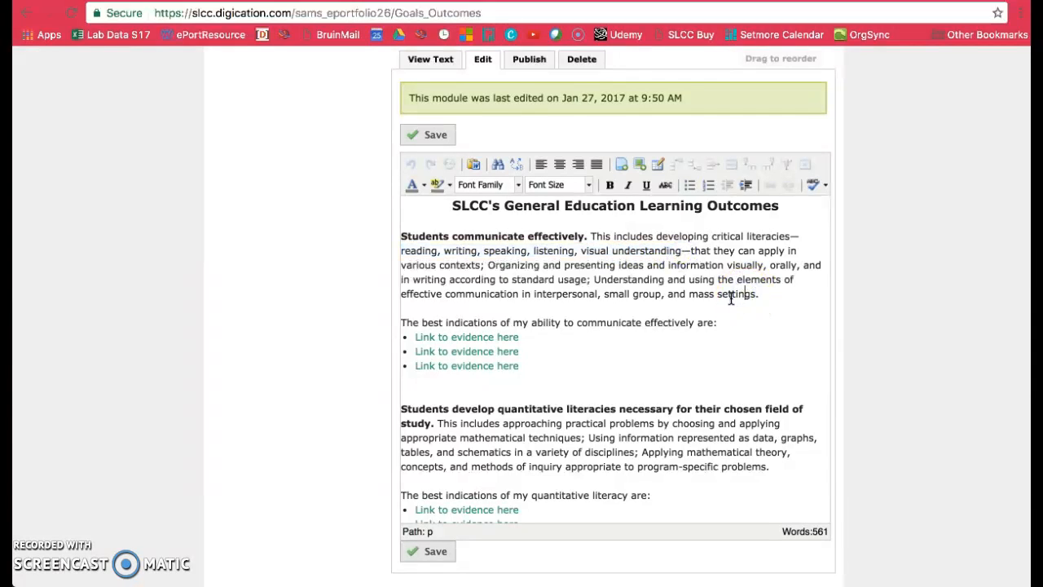
pyautogui.moveTo(487, 265); pyautogui.dragTo(471, 281)
pyautogui.click(710, 310)
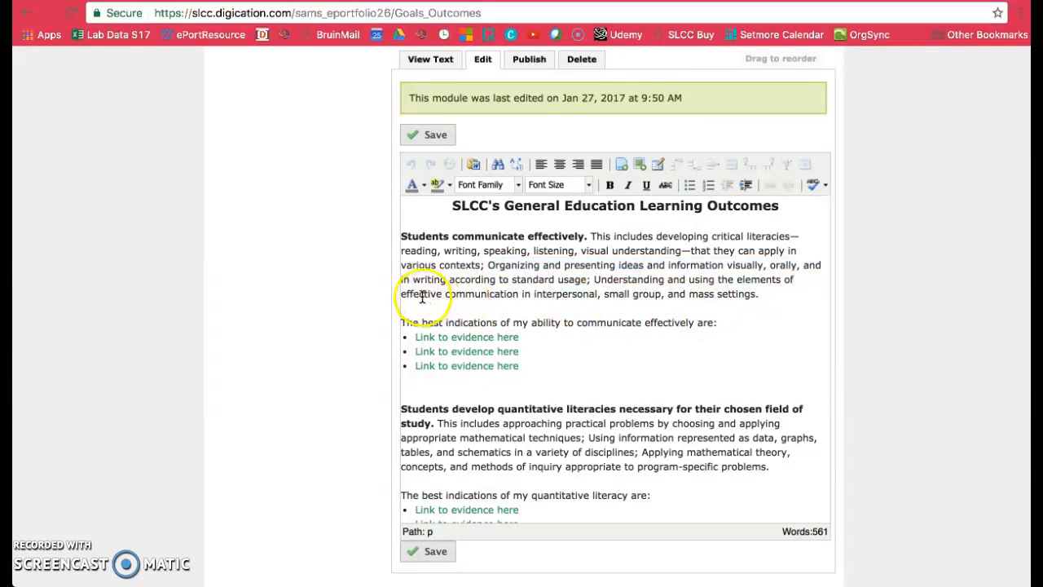
pyautogui.moveTo(402, 293); pyautogui.dragTo(756, 298)
pyautogui.click(778, 357)
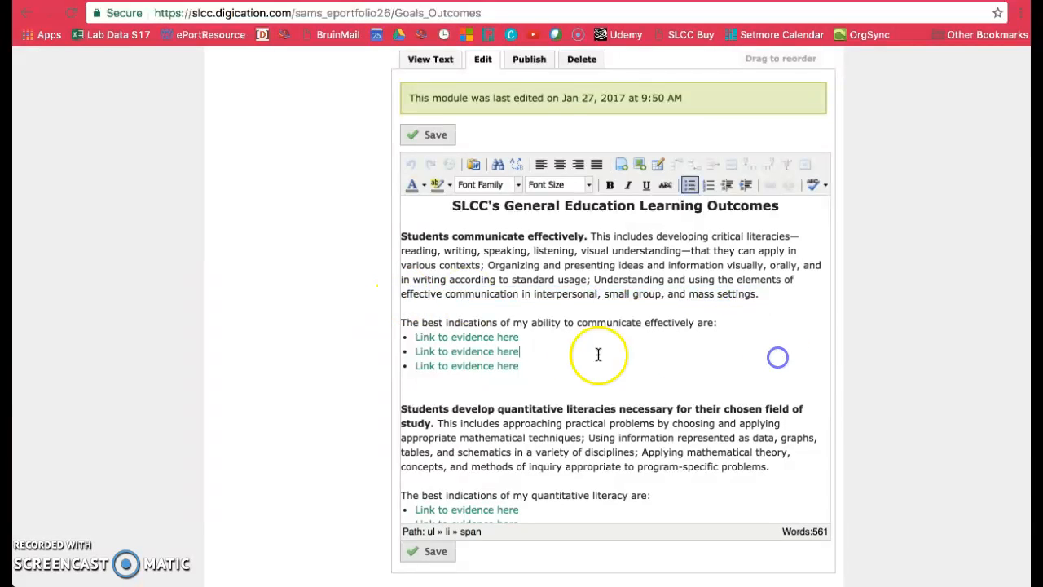
pyautogui.click(544, 335)
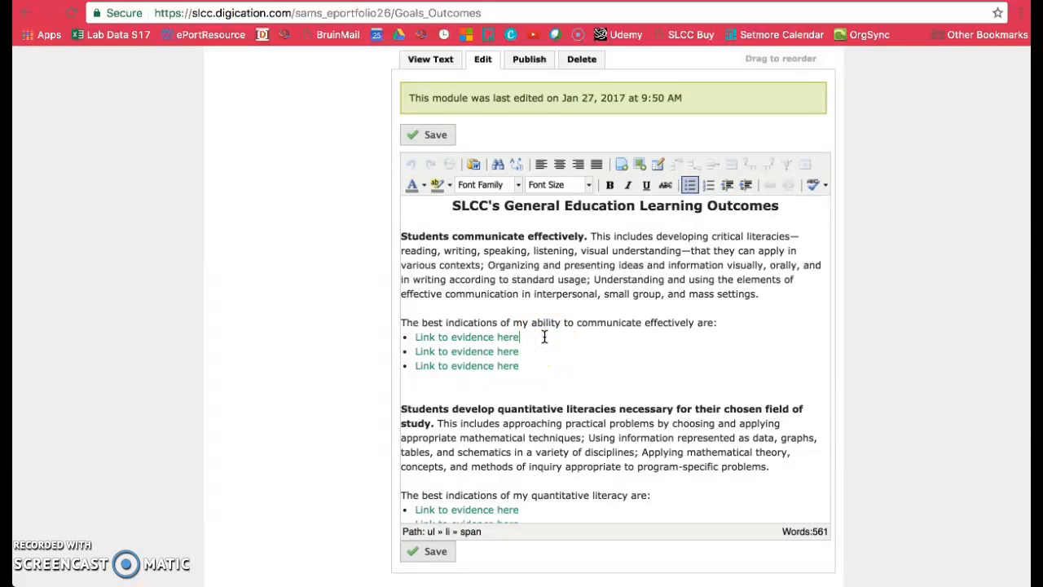
pyautogui.moveTo(536, 337); pyautogui.dragTo(411, 338)
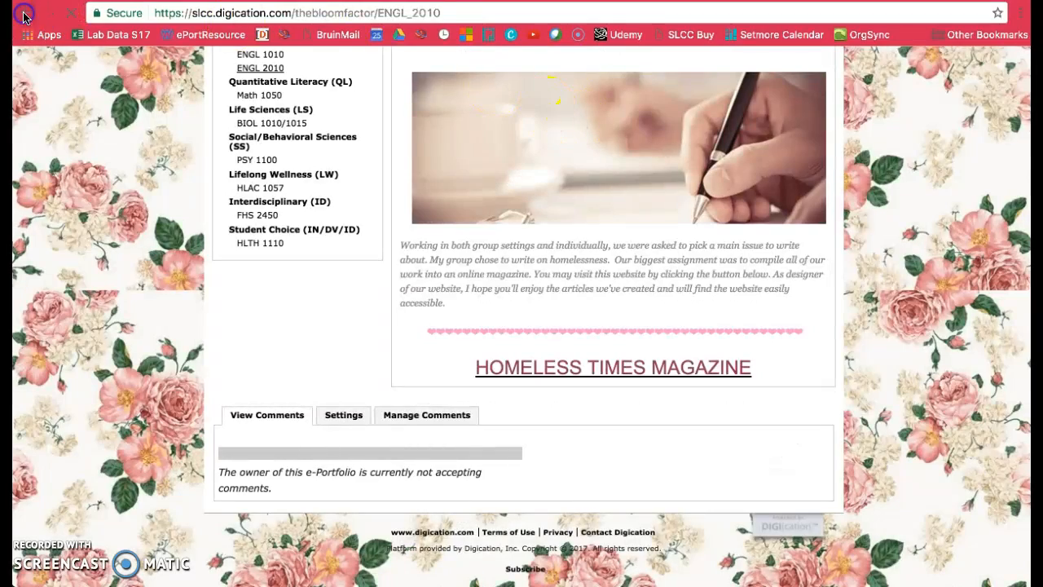
# - Return to the example portfolio's published outcomes page and examine the MATH 1050 Mortgage Project entry under quantitative literacy
pyautogui.click(24, 15)
pyautogui.scroll(-3, 449, 285)
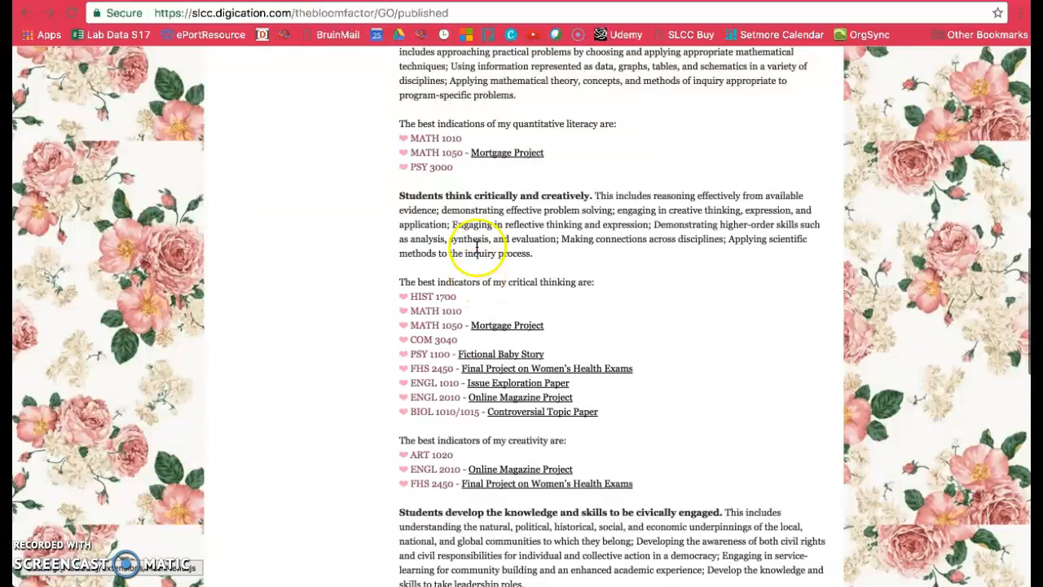
pyautogui.scroll(3, 554, 212)
pyautogui.moveTo(552, 308); pyautogui.dragTo(393, 303)
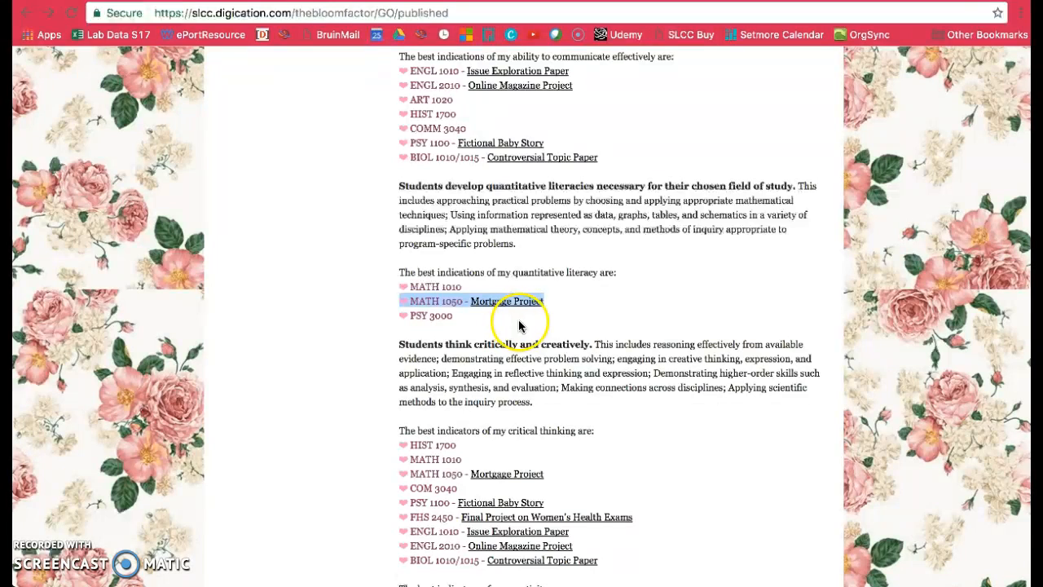
pyautogui.click(518, 323)
pyautogui.click(531, 317)
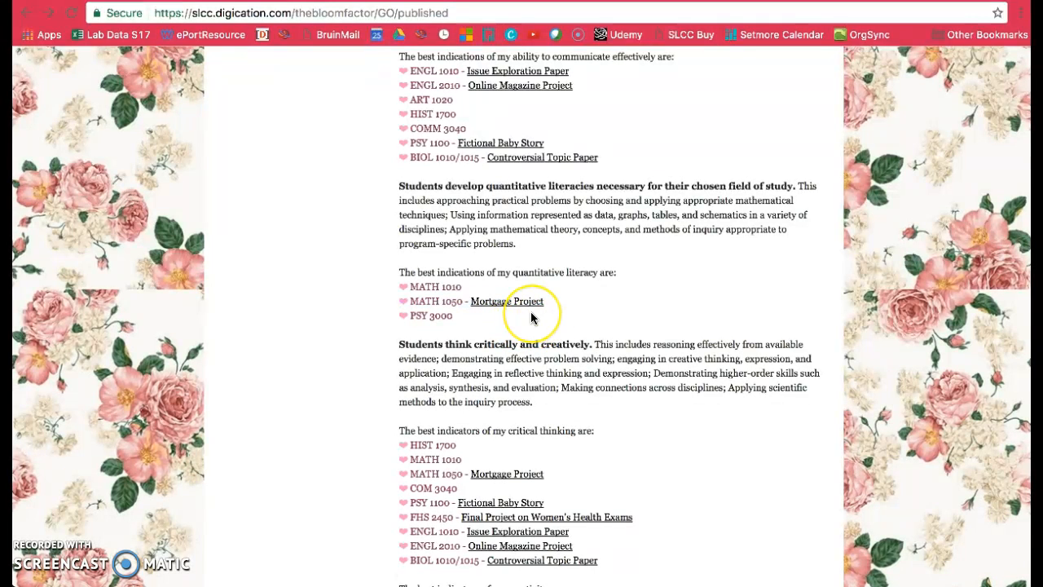
pyautogui.click(498, 319)
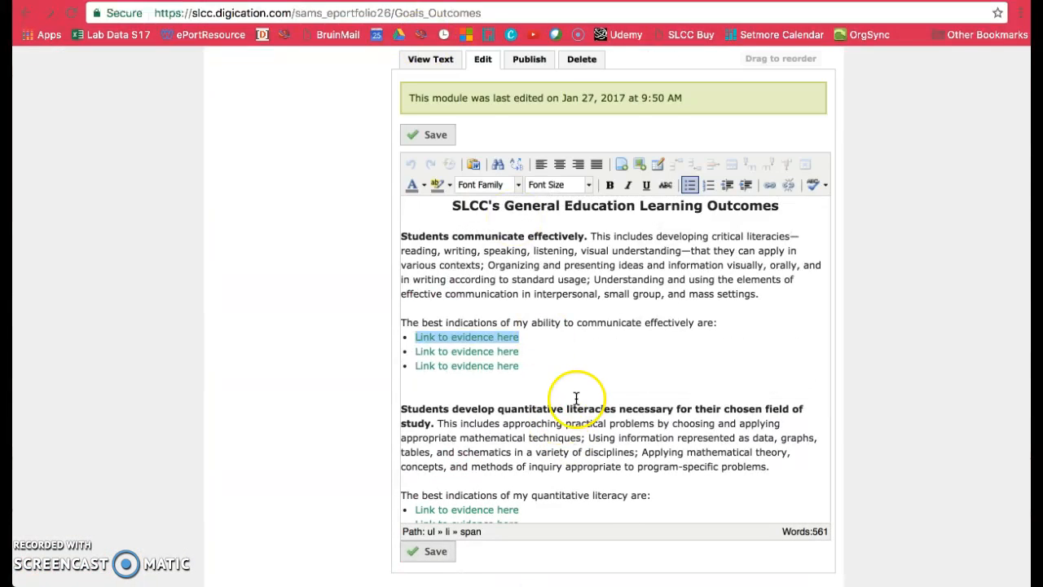
pyautogui.click(640, 324)
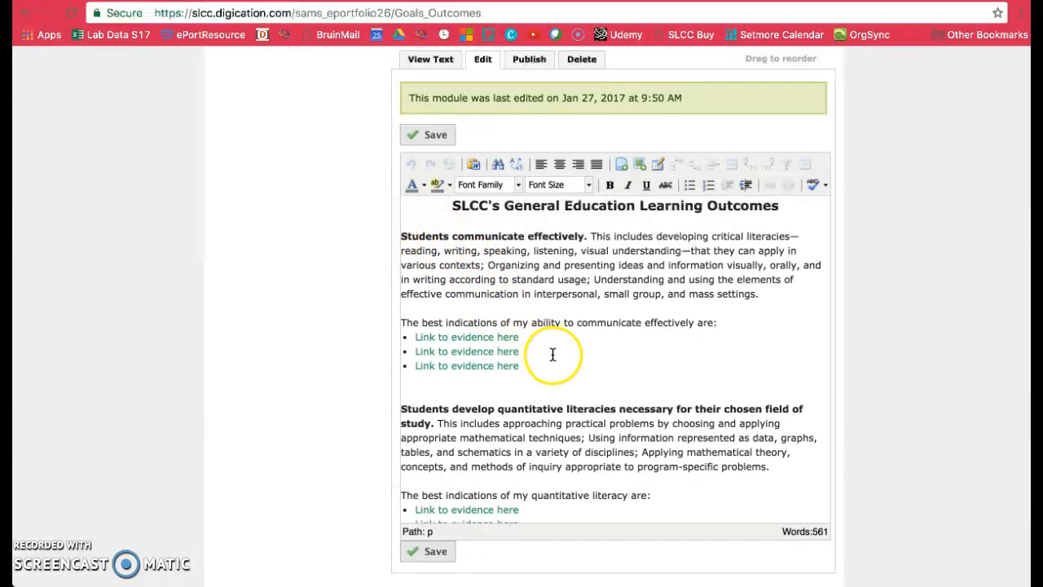
# - Read the quantitative literacy outcome's criteria in the editor, highlighting the wording about practical problems and mathematical techniques
pyautogui.scroll(-3, 562, 361)
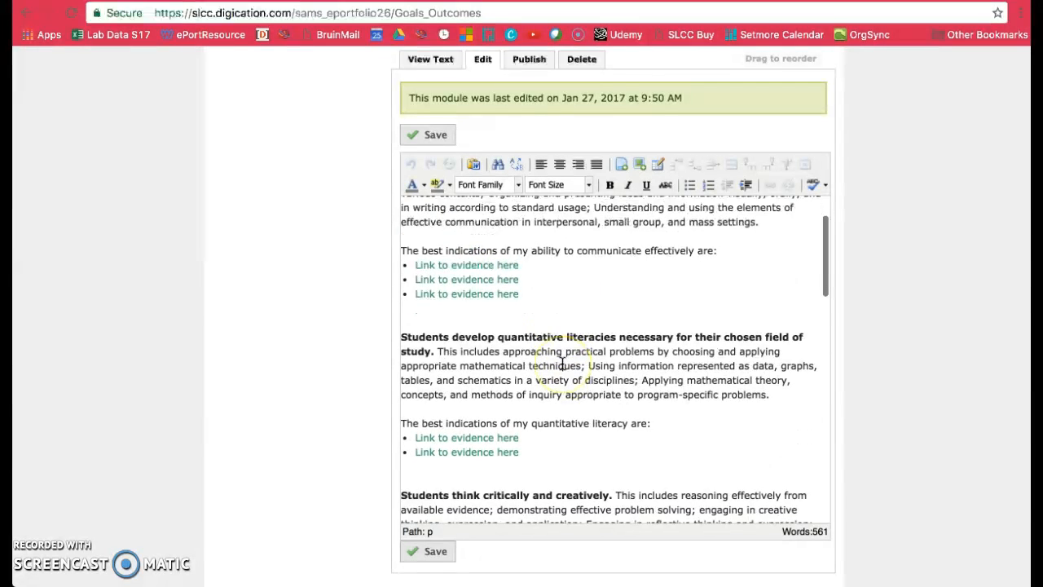
pyautogui.scroll(-1, 562, 364)
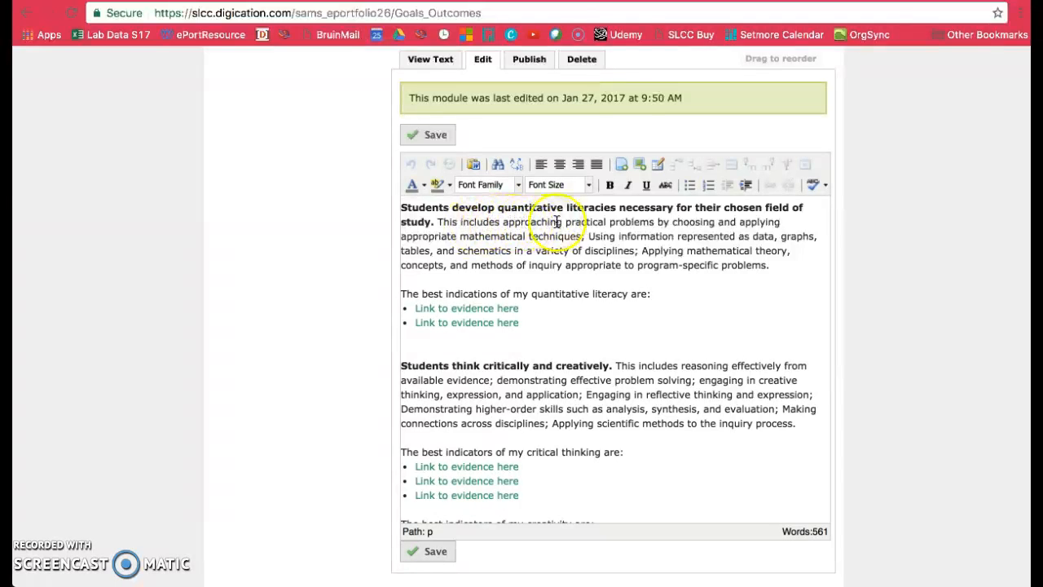
pyautogui.moveTo(564, 222); pyautogui.dragTo(592, 237)
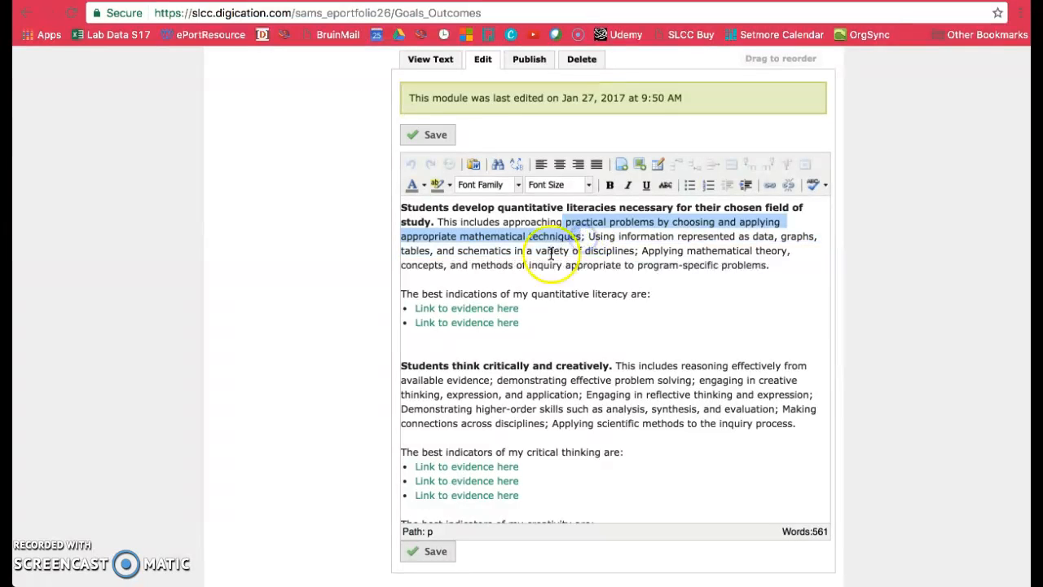
pyautogui.click(477, 240)
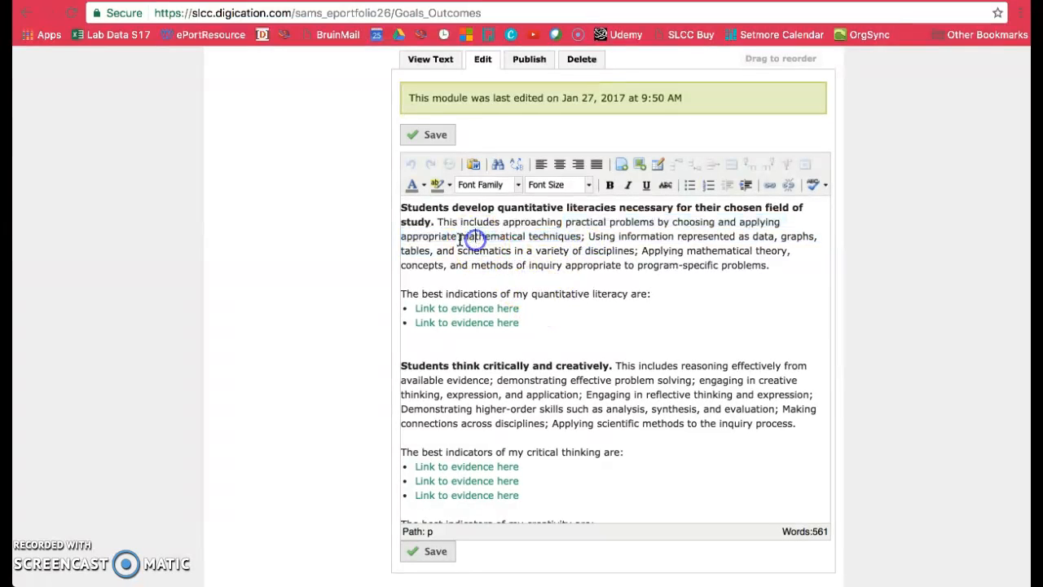
pyautogui.moveTo(460, 236); pyautogui.dragTo(588, 237)
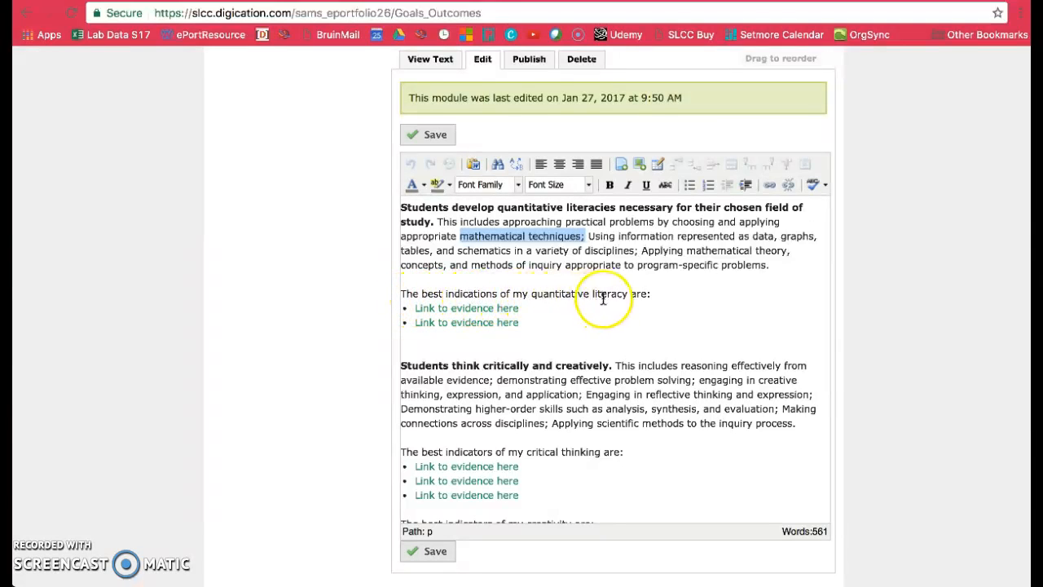
# - Replace the first "Link to evidence here" placeholder under quantitative literacy with "Math 1050 - Mortgage Project"
pyautogui.moveTo(533, 313); pyautogui.dragTo(414, 308)
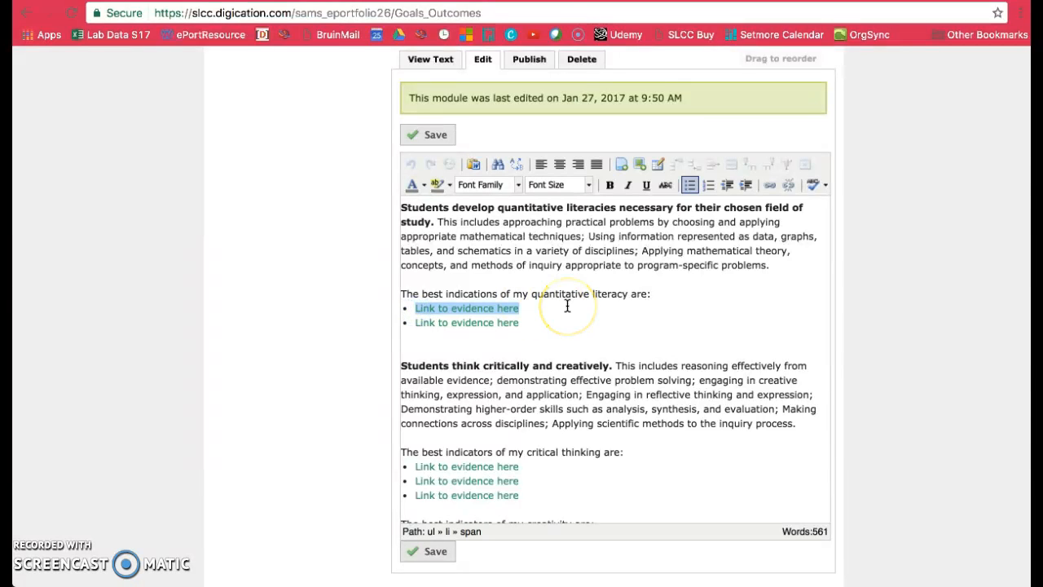
pyautogui.press('BackSpace')
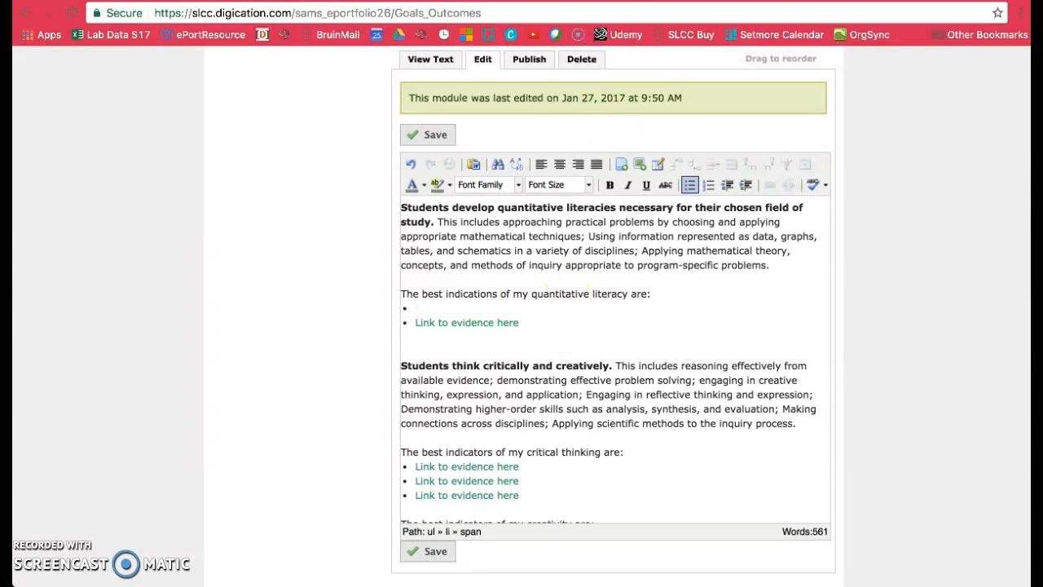
pyautogui.write('Math 1050 - Mortg')
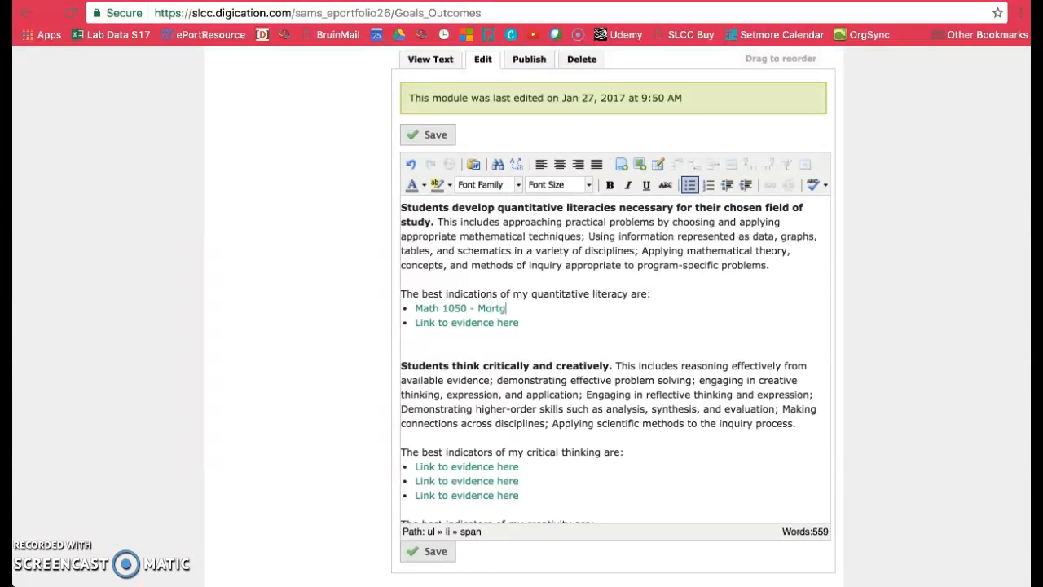
pyautogui.write('age Project')
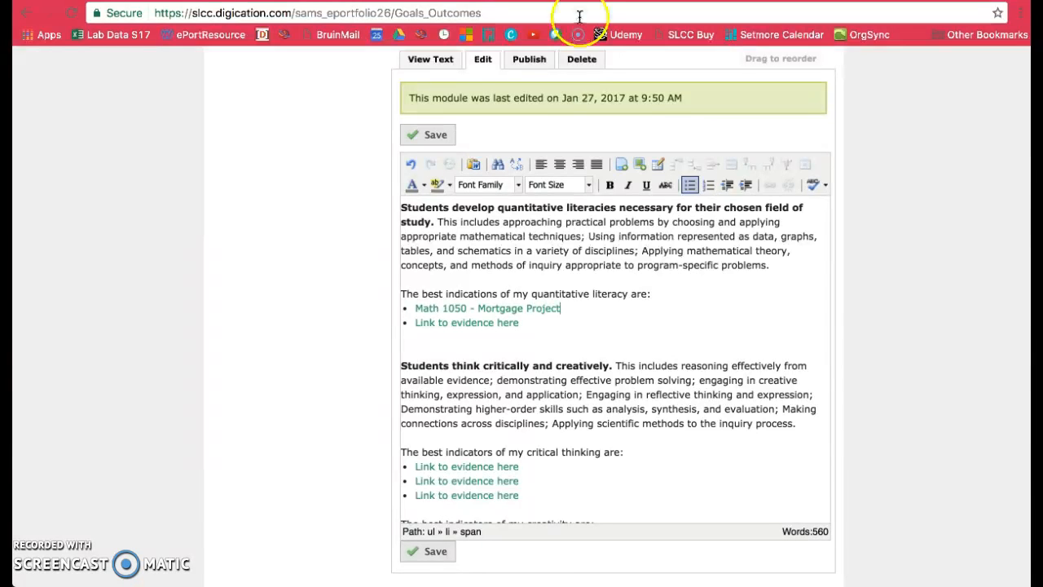
# - Change the text colour of the "Math 1050 - Mortgage Project" entry to black
pyautogui.moveTo(574, 307); pyautogui.dragTo(414, 308)
pyautogui.click(423, 186)
pyautogui.click(412, 207)
pyautogui.click(563, 320)
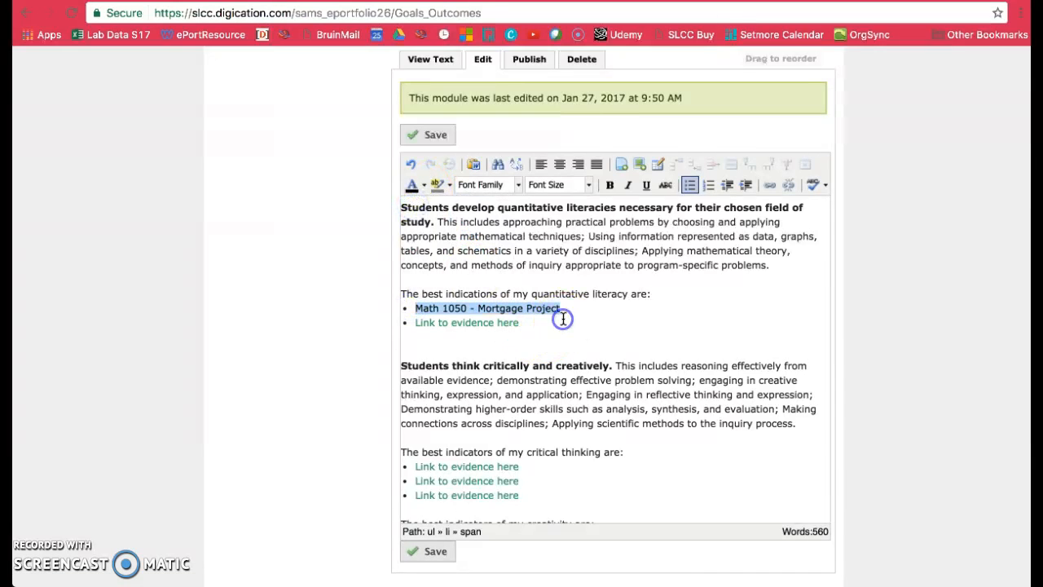
pyautogui.click(577, 309)
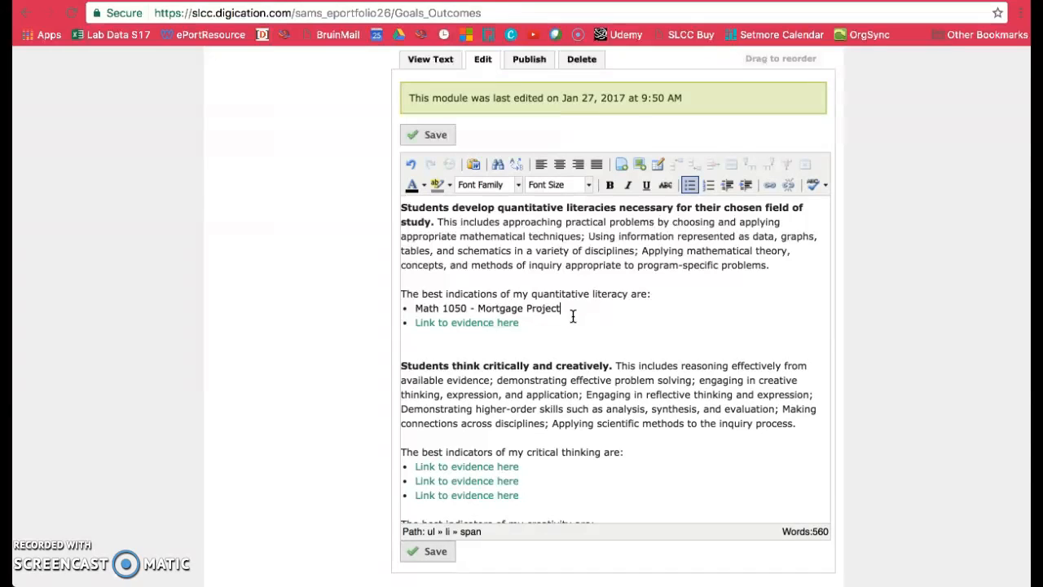
pyautogui.click(581, 305)
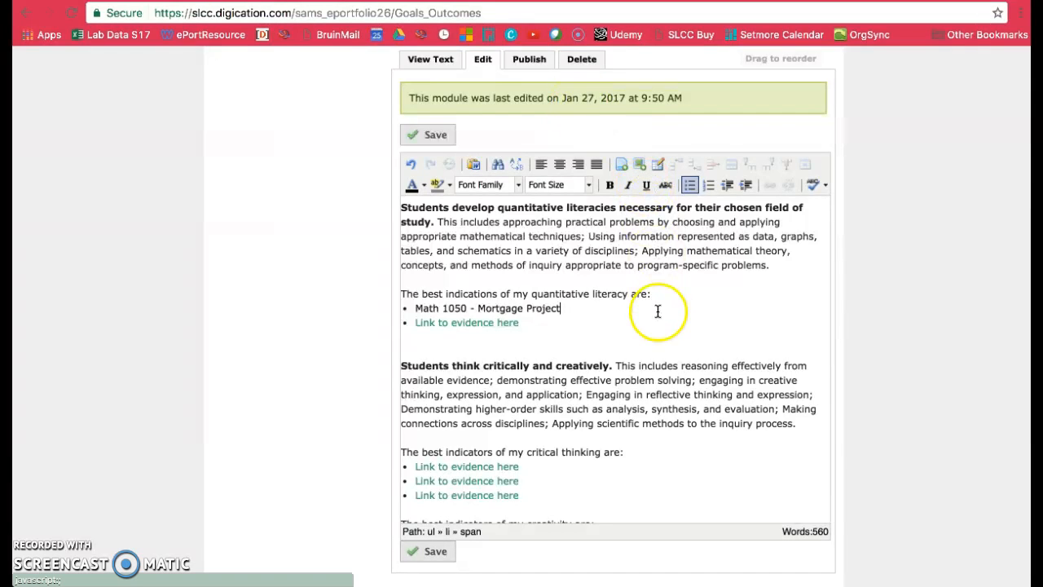
# - Open the template portfolio's Coursework section in a new browser tab and switch to it
pyautogui.scroll(-1, 912, 342)
pyautogui.scroll(6, 911, 343)
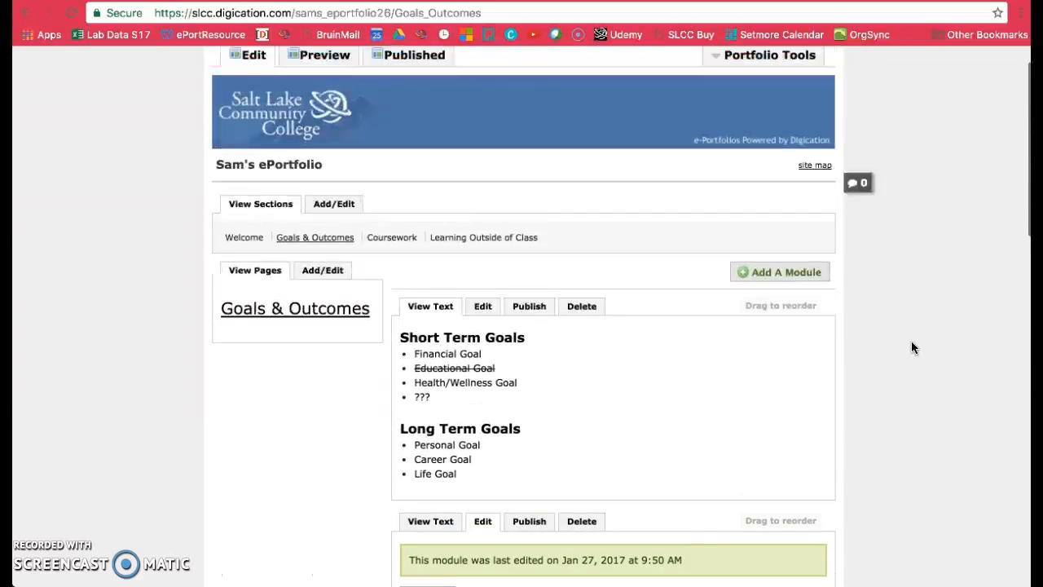
pyautogui.scroll(-2, 911, 339)
pyautogui.click(897, 327)
pyautogui.click(897, 326)
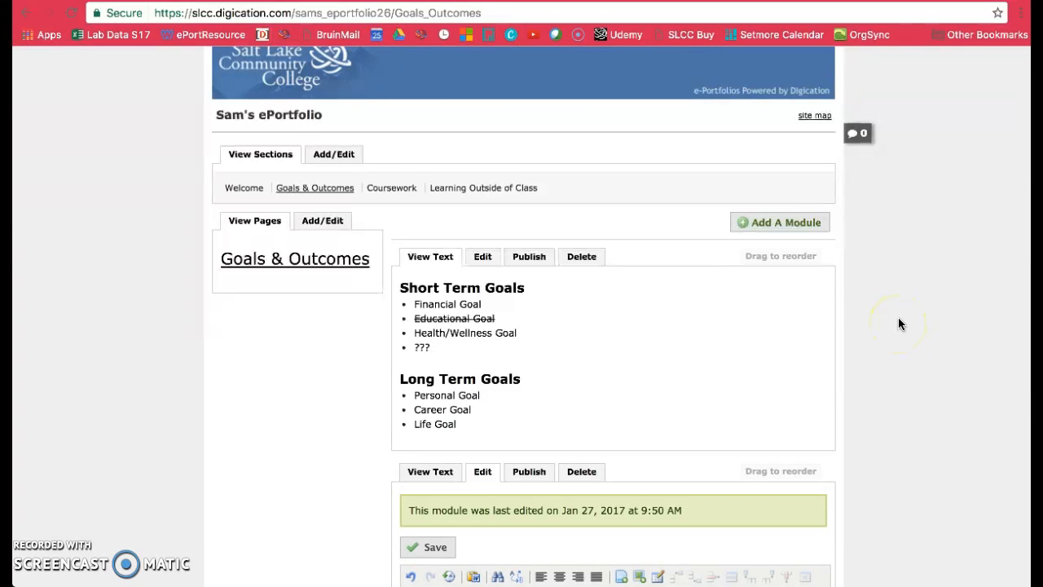
pyautogui.rightClick(394, 193)
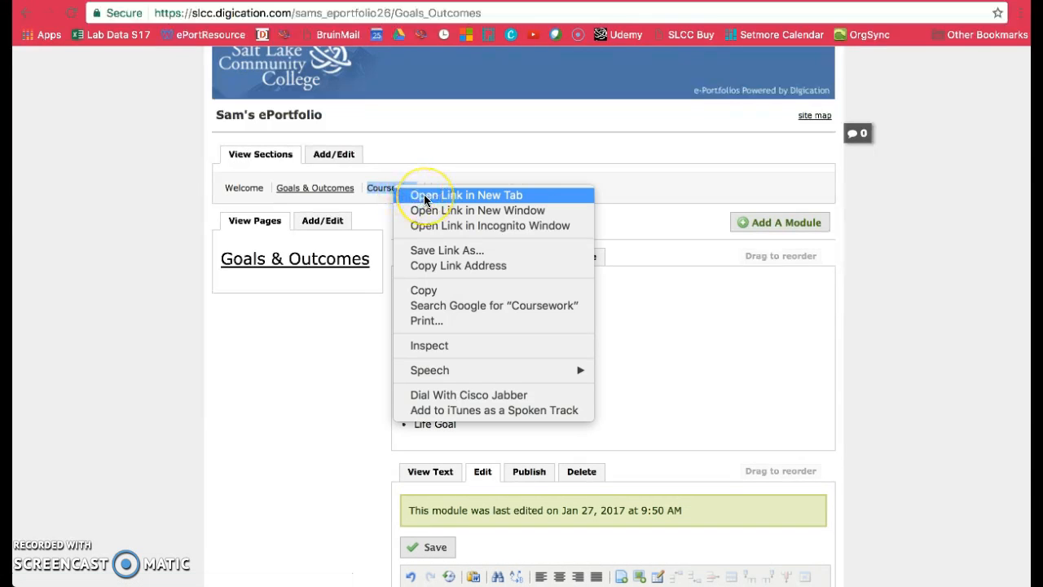
pyautogui.click(424, 195)
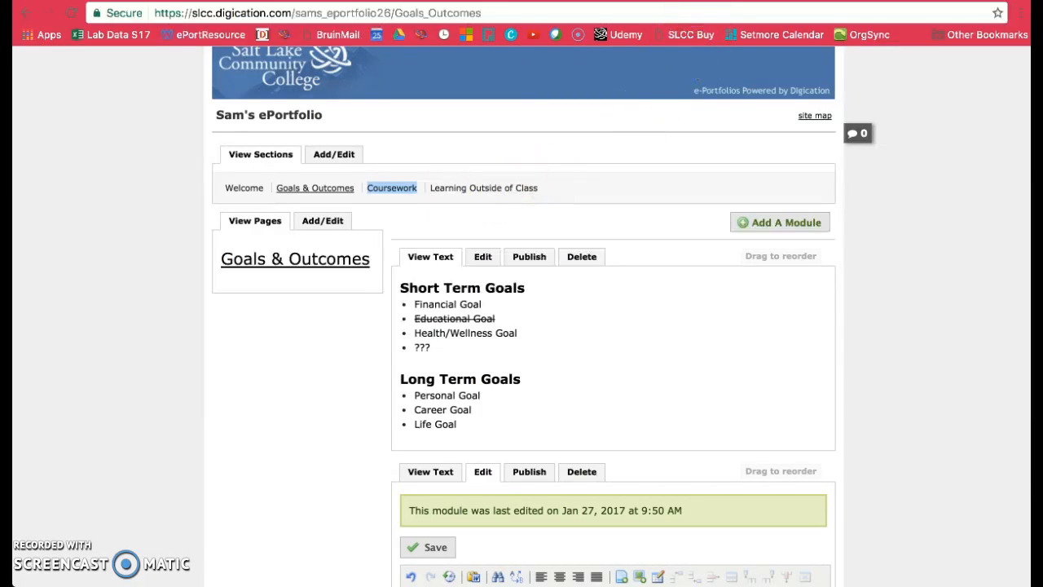
pyautogui.click(689, 2)
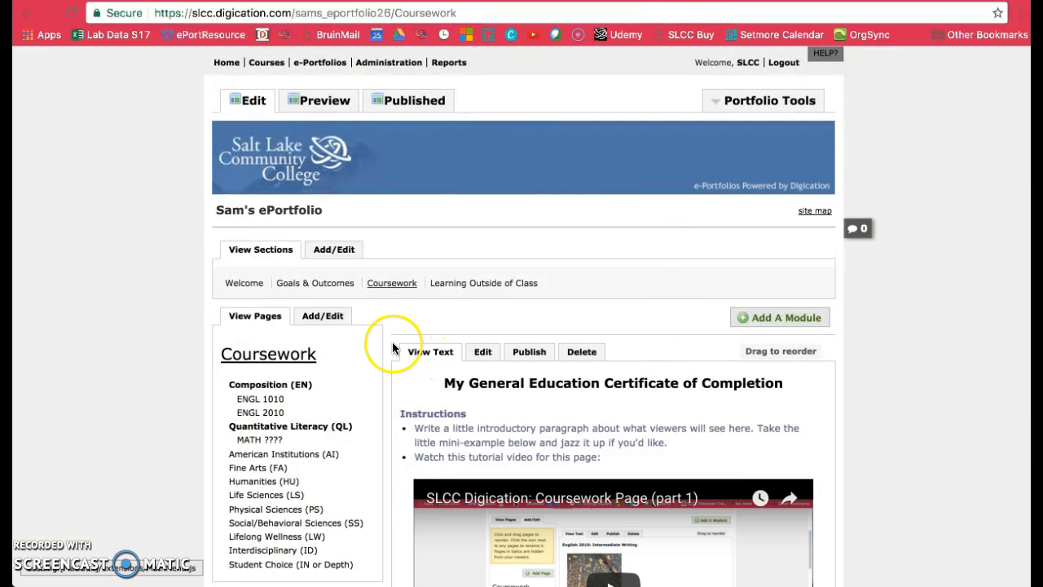
# - Copy the link address of the "MATH ????" page listed under Quantitative Literacy (QL) in the Coursework section
pyautogui.scroll(-4, 393, 348)
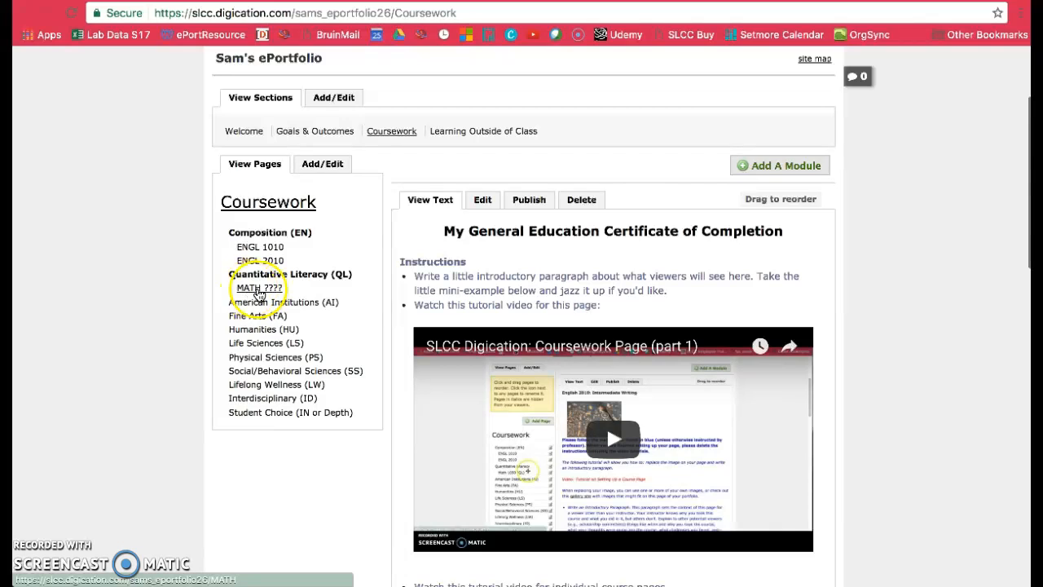
pyautogui.rightClick(252, 291)
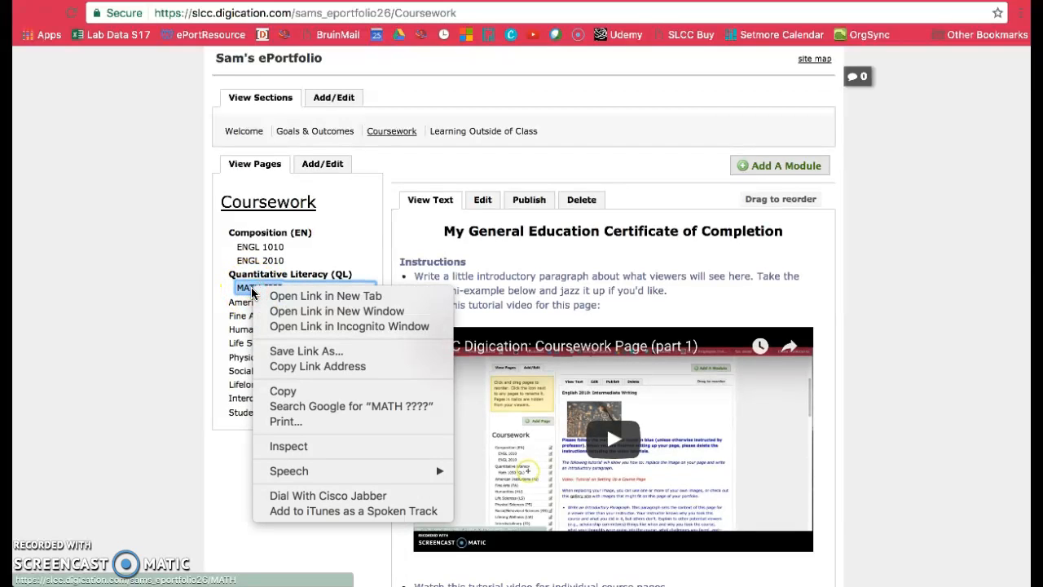
pyautogui.click(319, 367)
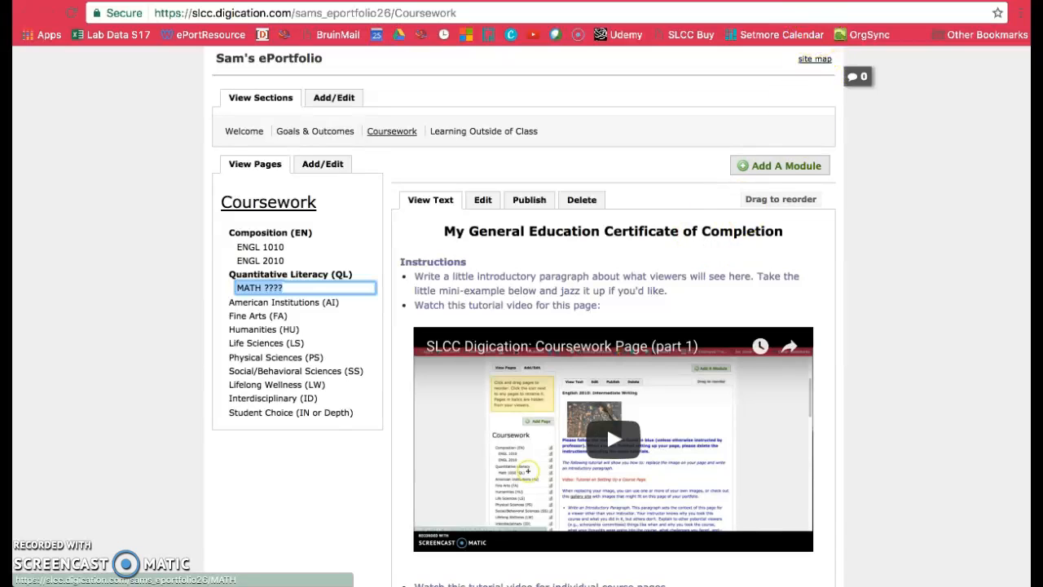
# - Back in the Goals & Outcomes editor, start a link on "Math 1050 - Mortgage Project" with the copied MATH page address as its URL
pyautogui.hotkey('ctrl', 'Tab')
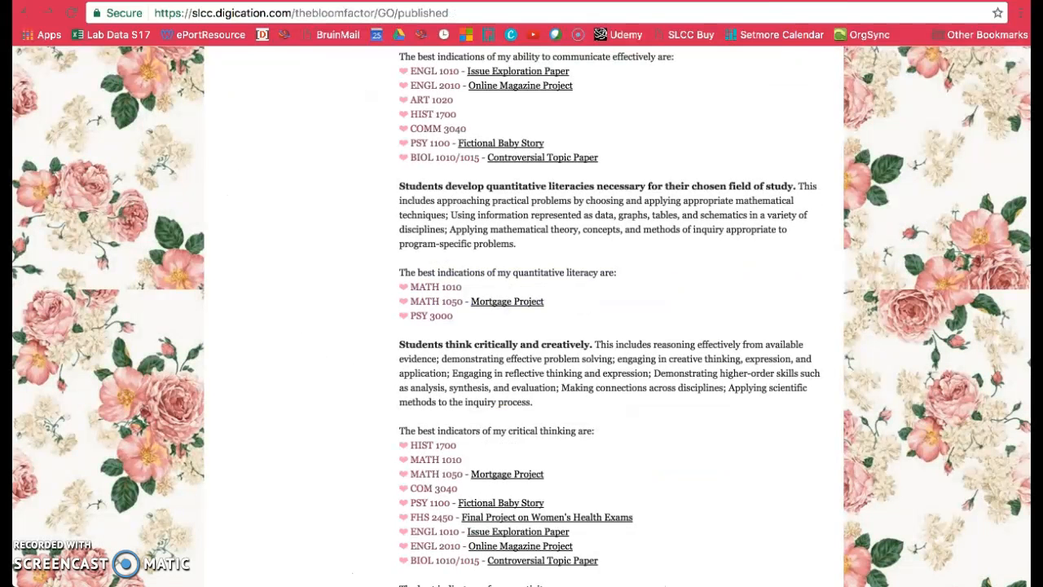
pyautogui.hotkey('ctrl', 'shift', 'Tab')
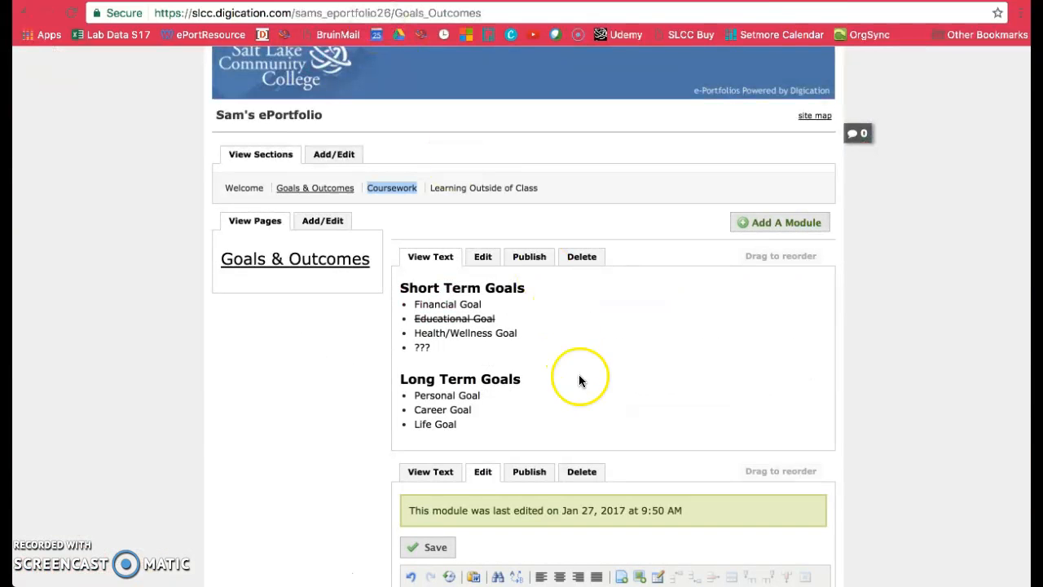
pyautogui.scroll(-3, 594, 407)
pyautogui.scroll(-3, 594, 408)
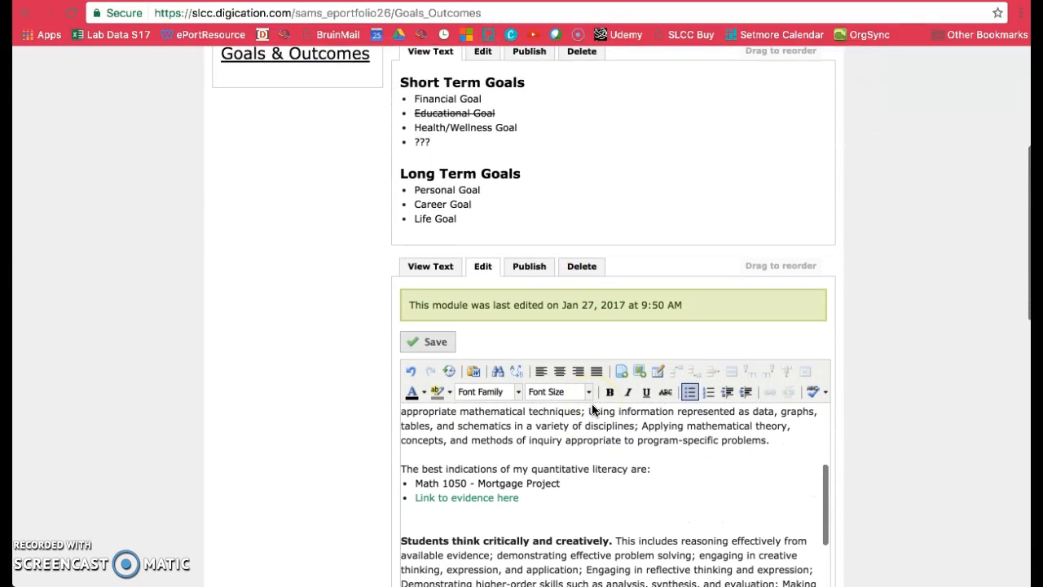
pyautogui.click(480, 484)
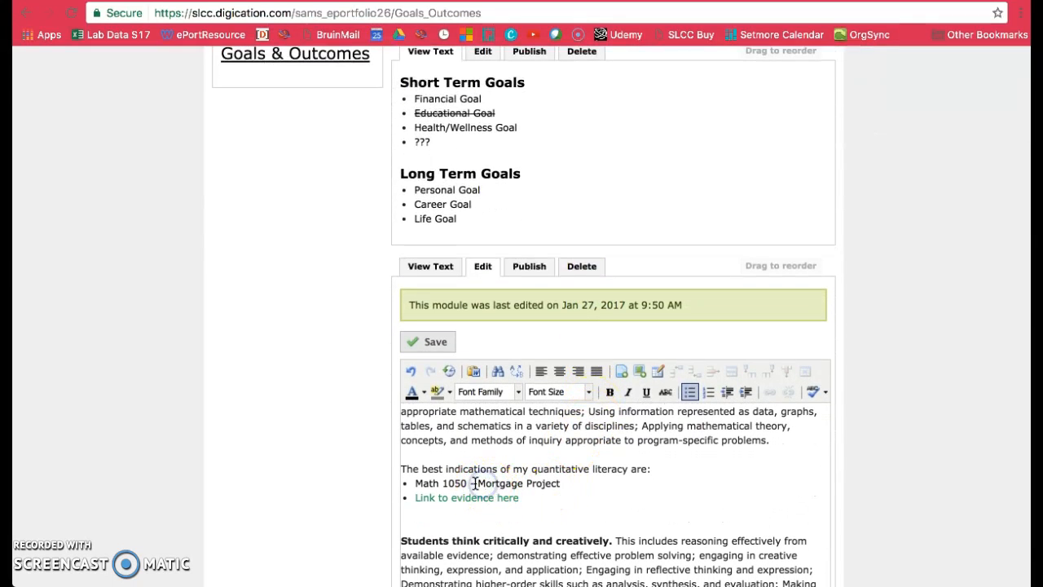
pyautogui.moveTo(506, 483); pyautogui.dragTo(409, 485)
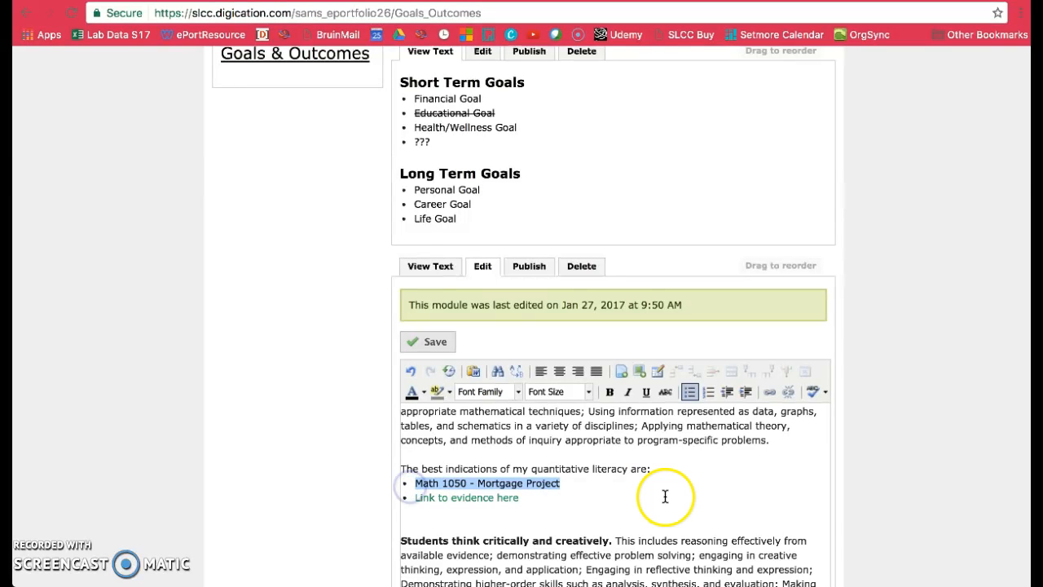
pyautogui.click(771, 395)
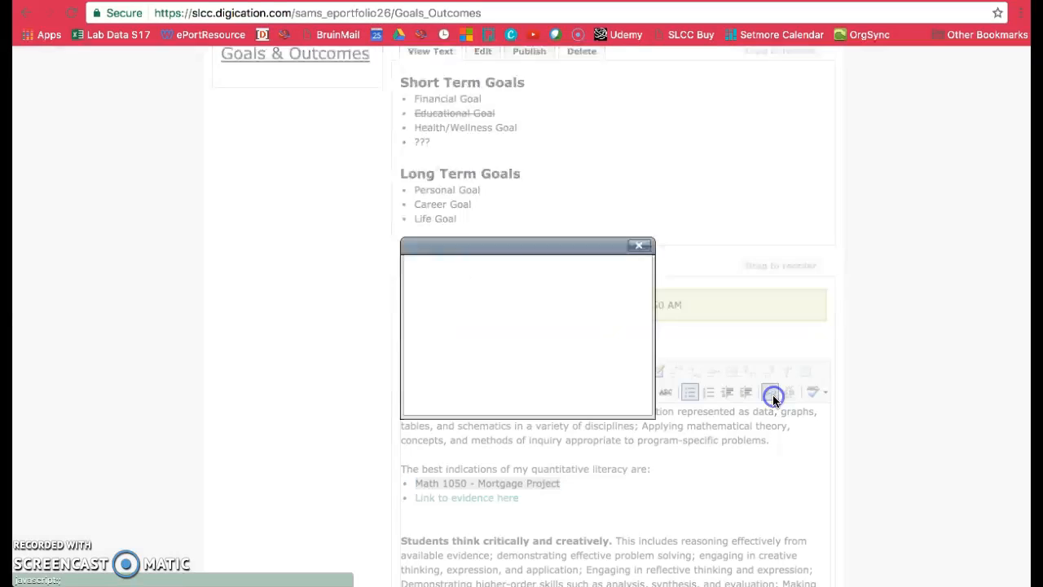
pyautogui.click(529, 289)
pyautogui.rightClick(527, 286)
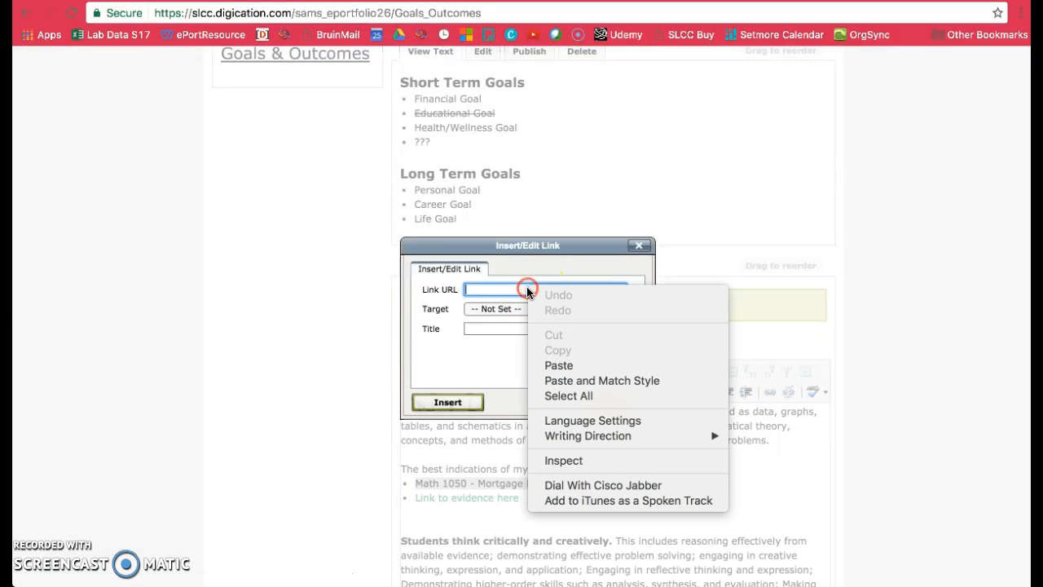
pyautogui.click(566, 368)
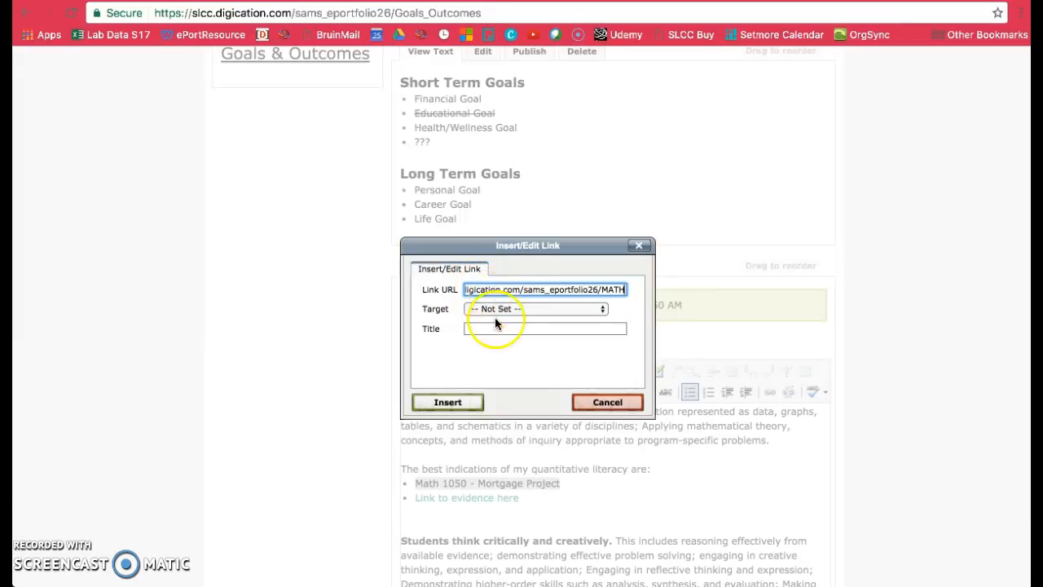
pyautogui.moveTo(601, 290); pyautogui.dragTo(648, 291)
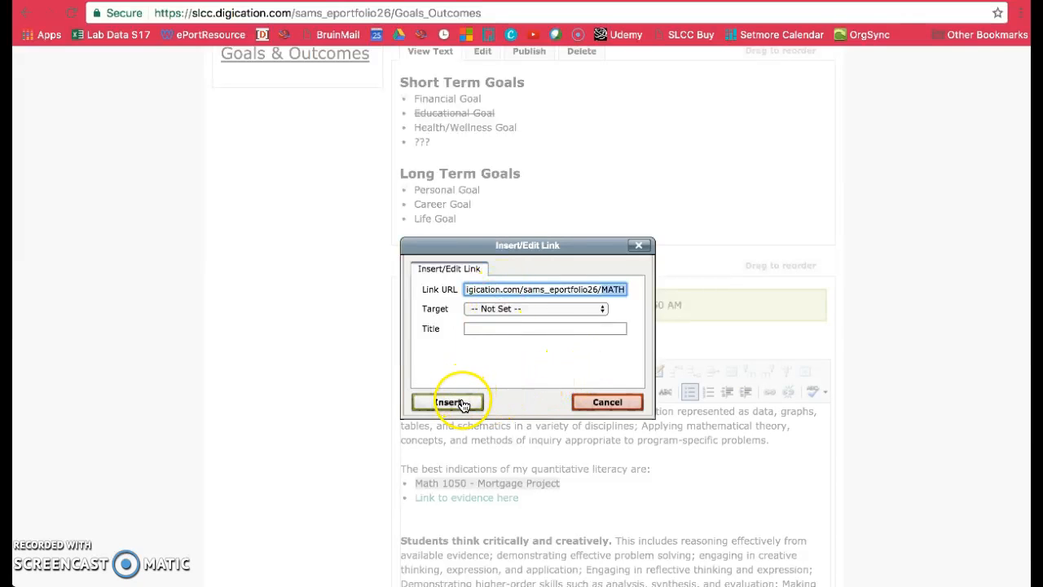
# - Set the link's target to "Open Link in a New Window" and insert the link
pyautogui.click(516, 313)
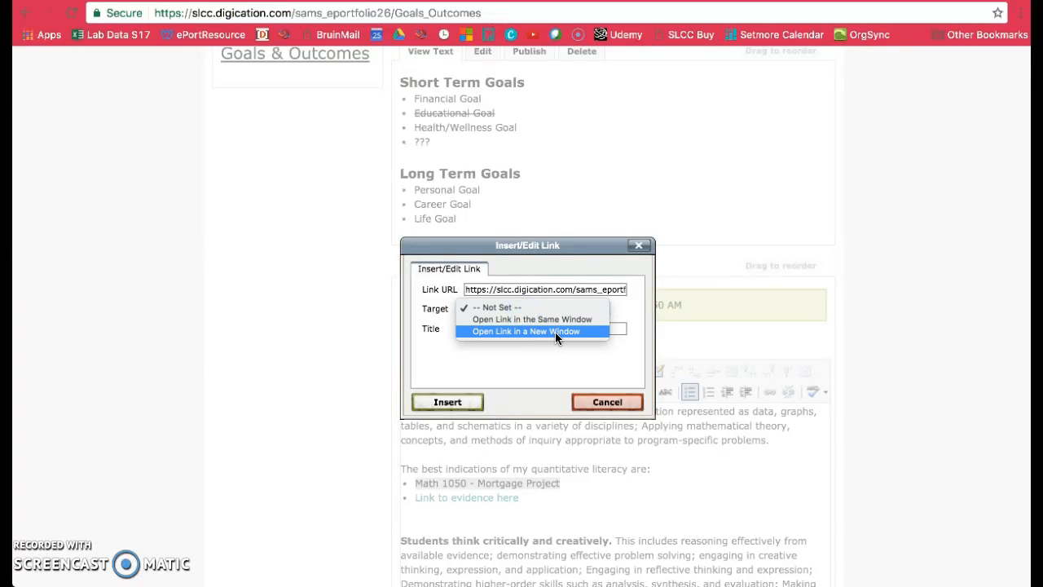
pyautogui.click(555, 332)
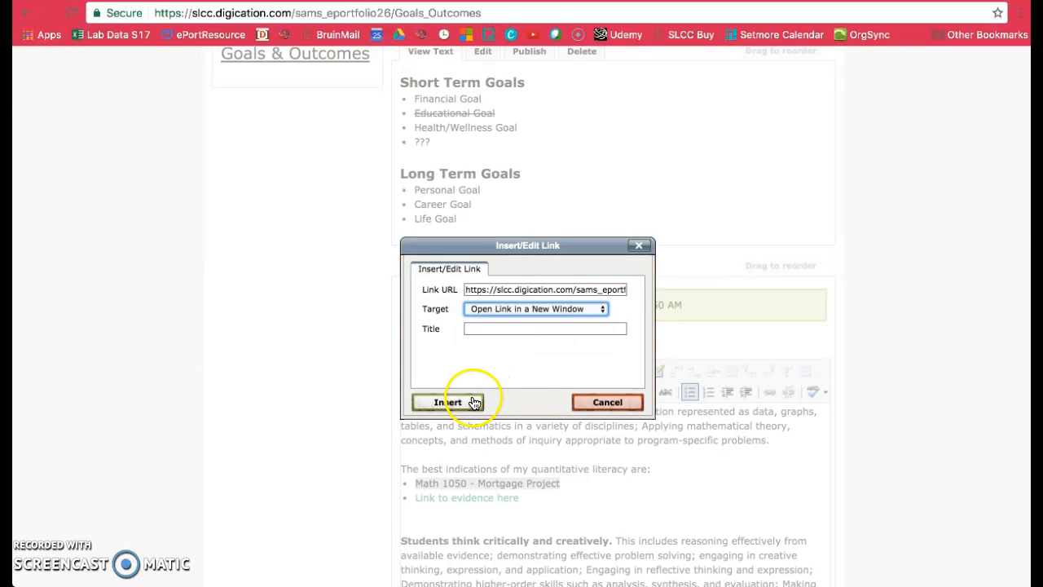
pyautogui.click(447, 403)
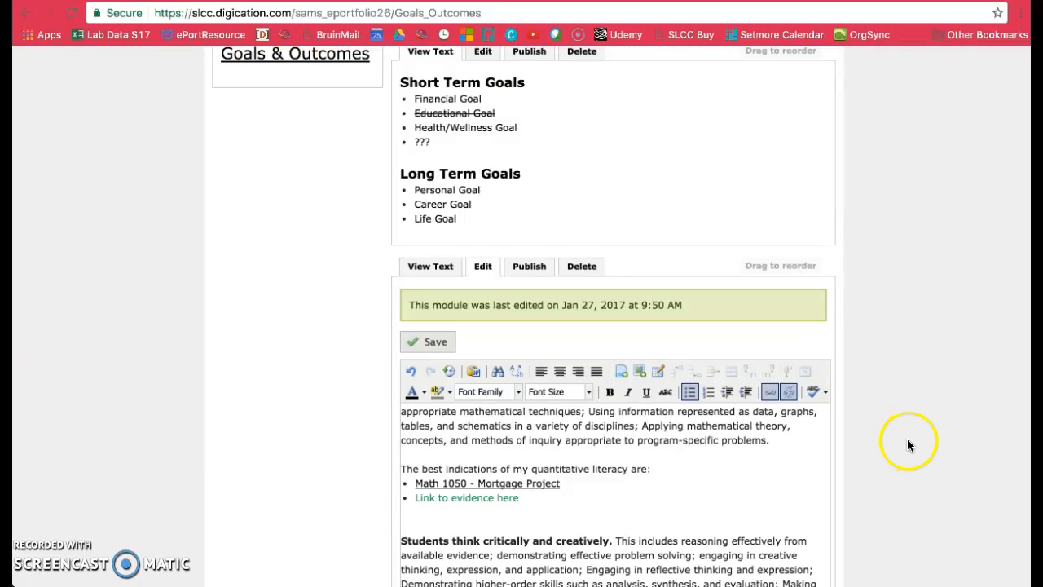
# - Copy the linked "Math 1050 - Mortgage Project" text from the quantitative literacy evidence list
pyautogui.scroll(-1, 911, 444)
pyautogui.scroll(-3, 909, 438)
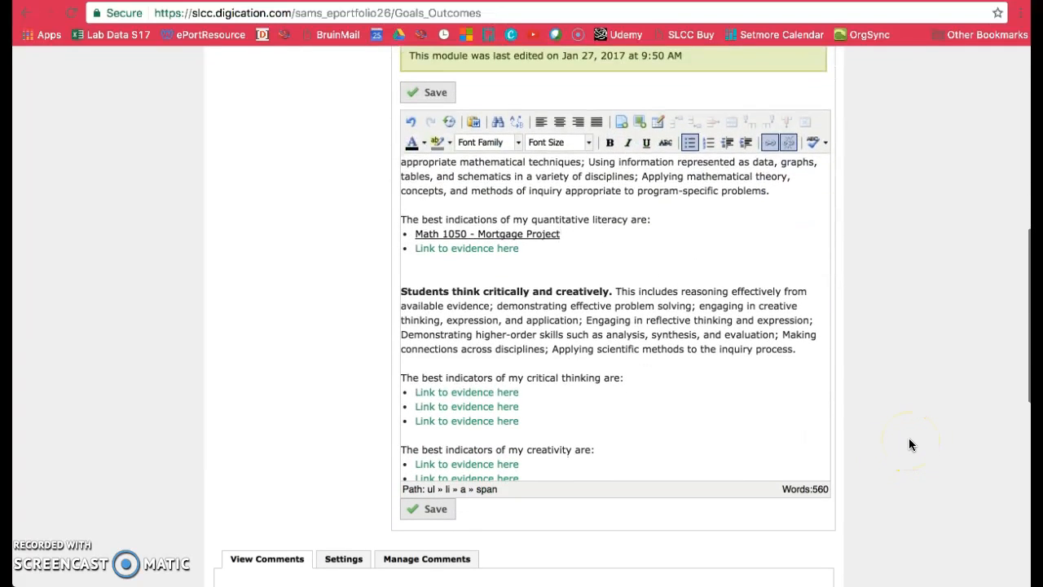
pyautogui.click(579, 234)
pyautogui.moveTo(530, 234); pyautogui.dragTo(425, 234)
pyautogui.press('super+c')
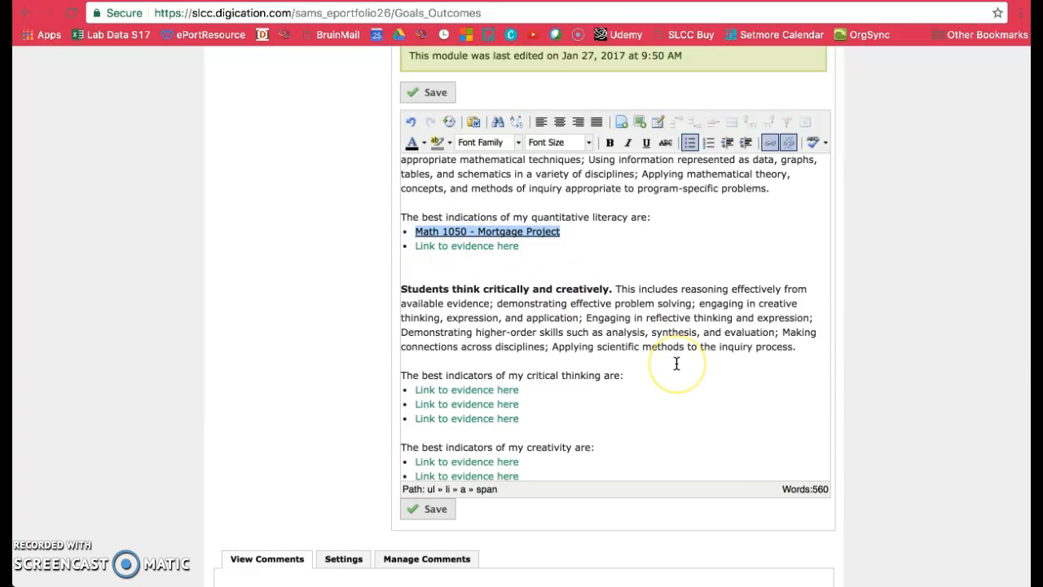
# - Replace the first "Link to evidence here" under the critical thinking indicators with the copied Mortgage Project link
pyautogui.scroll(-2, 676, 364)
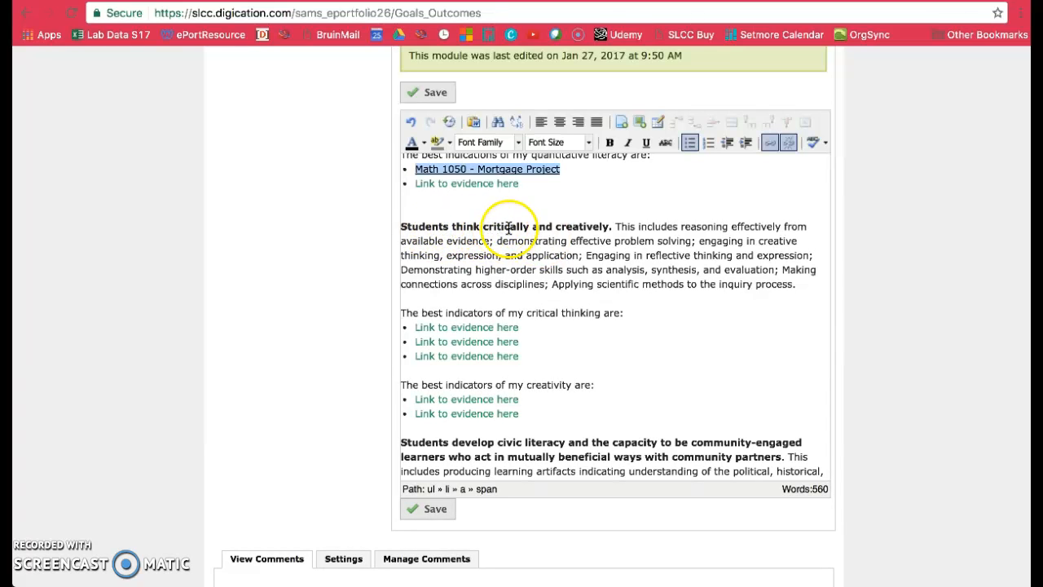
pyautogui.click(530, 325)
pyautogui.moveTo(528, 325); pyautogui.dragTo(415, 326)
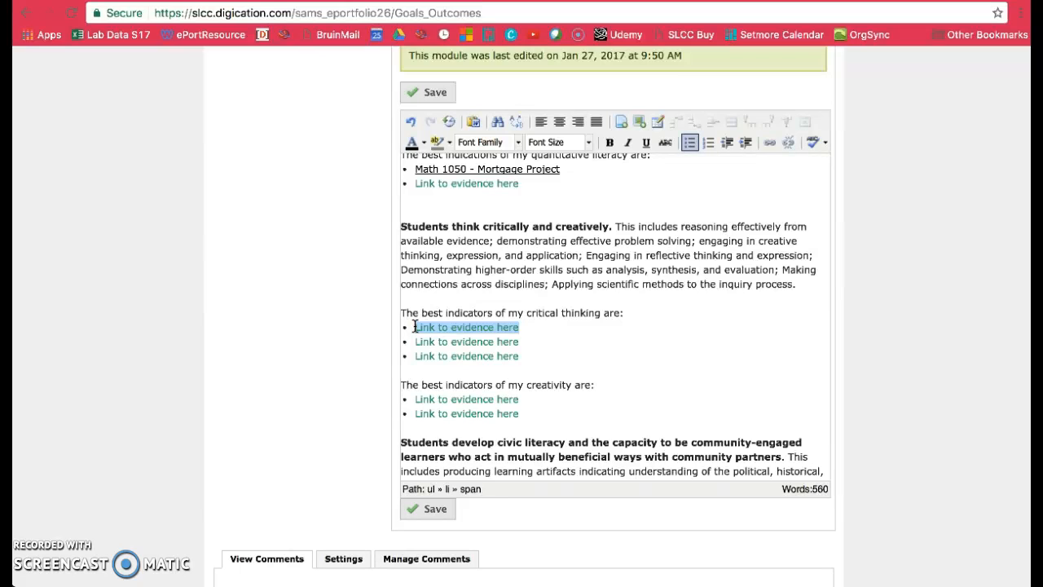
pyautogui.press('super+v')
# - Remove the extra nested bullet from the pasted Mortgage Project link and format it as a regular bullet in the critical thinking list
pyautogui.click(429, 339)
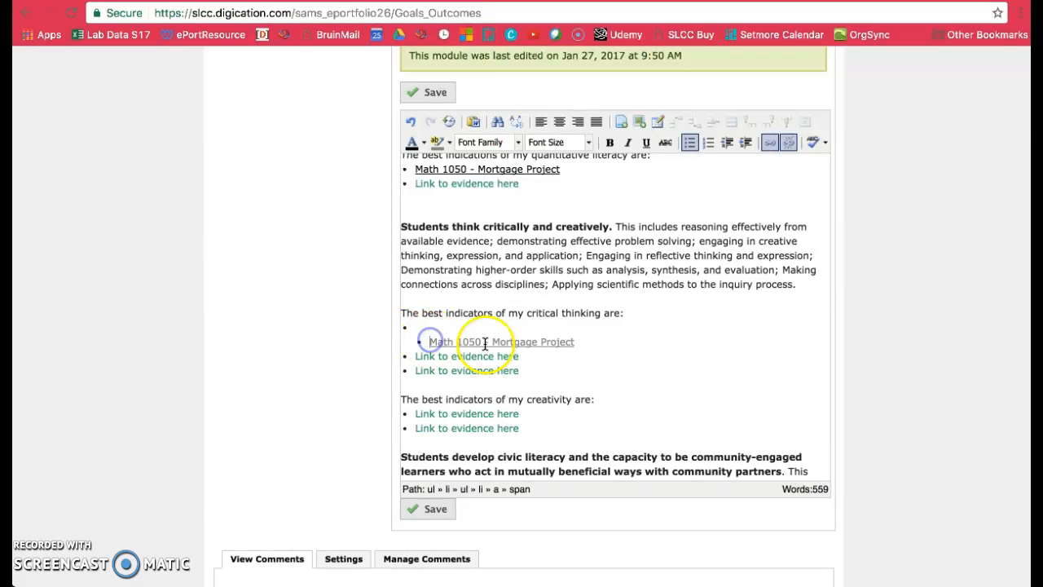
pyautogui.press('BackSpace')
pyautogui.press('Return')
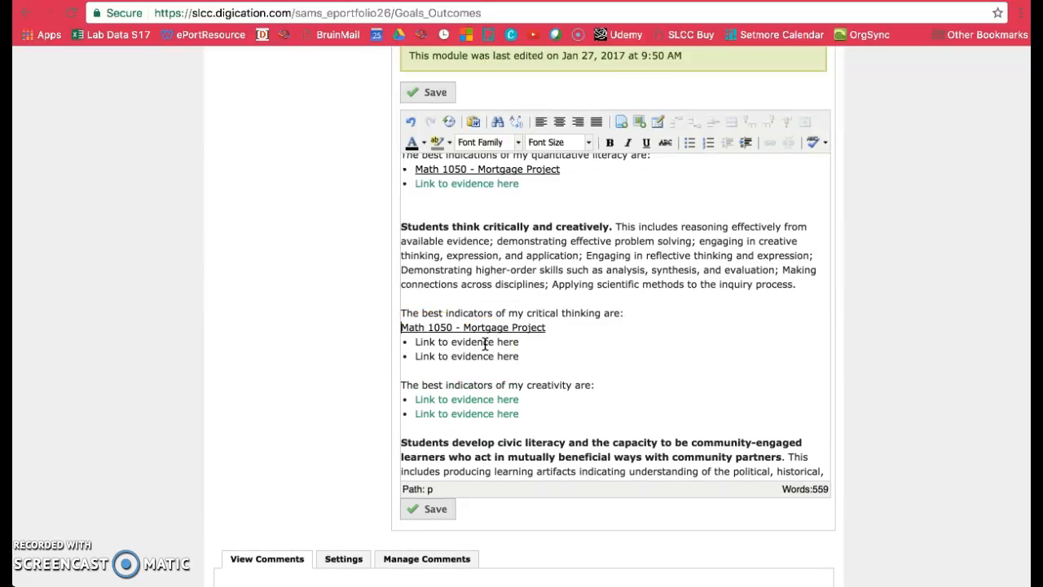
pyautogui.click(687, 144)
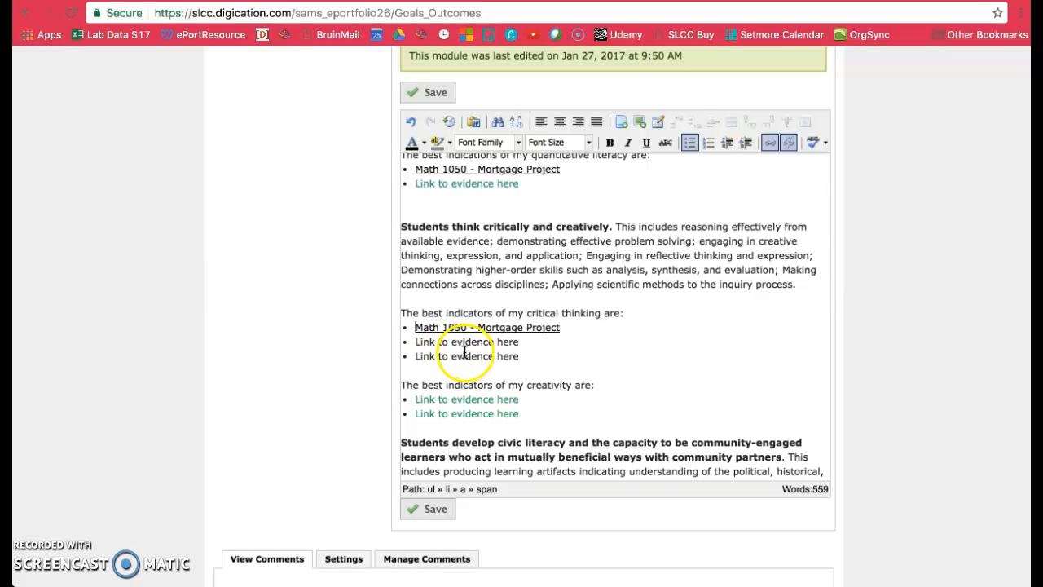
pyautogui.click(521, 357)
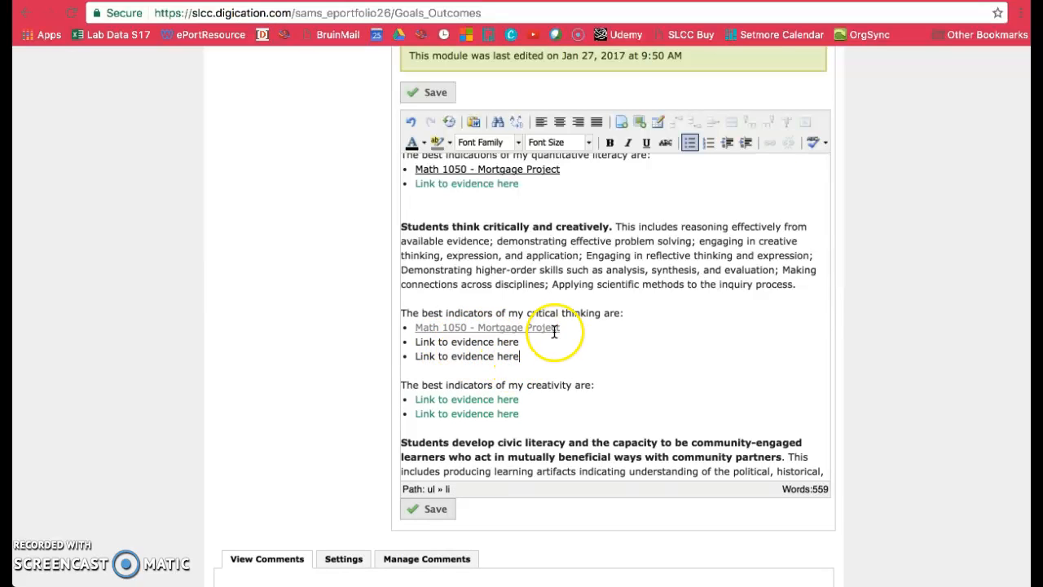
# - Review the remaining learning outcomes and their evidence placeholders, from creativity and civic literacy through lifelong wellness
pyautogui.scroll(-3, 537, 342)
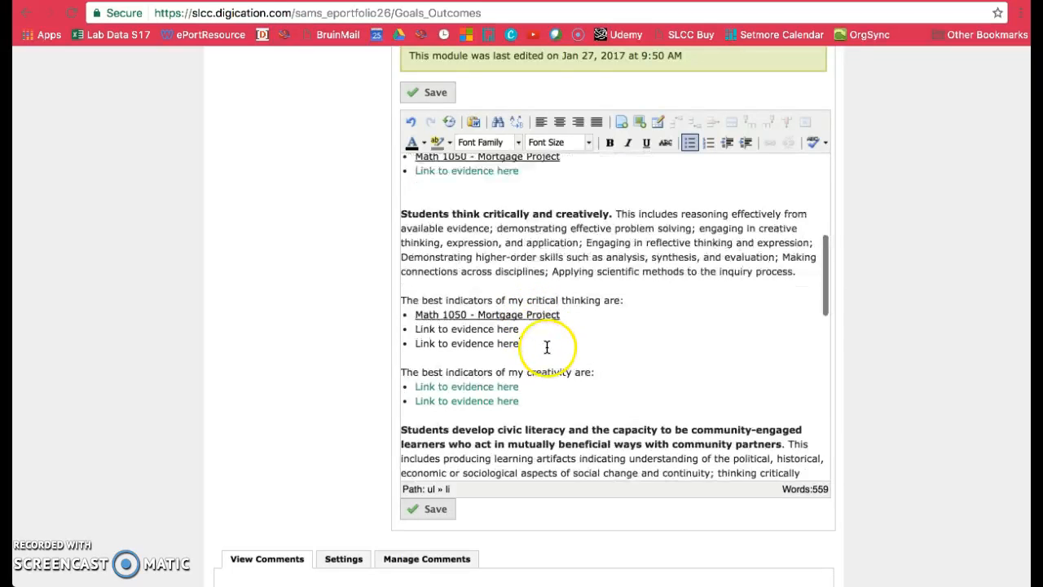
pyautogui.scroll(-2, 547, 346)
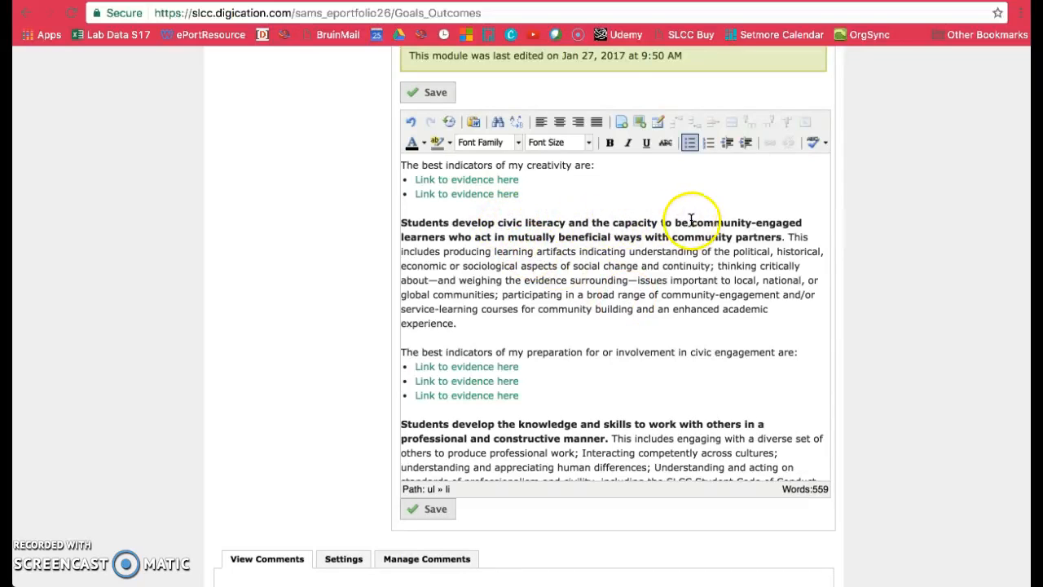
pyautogui.moveTo(695, 223); pyautogui.dragTo(700, 252)
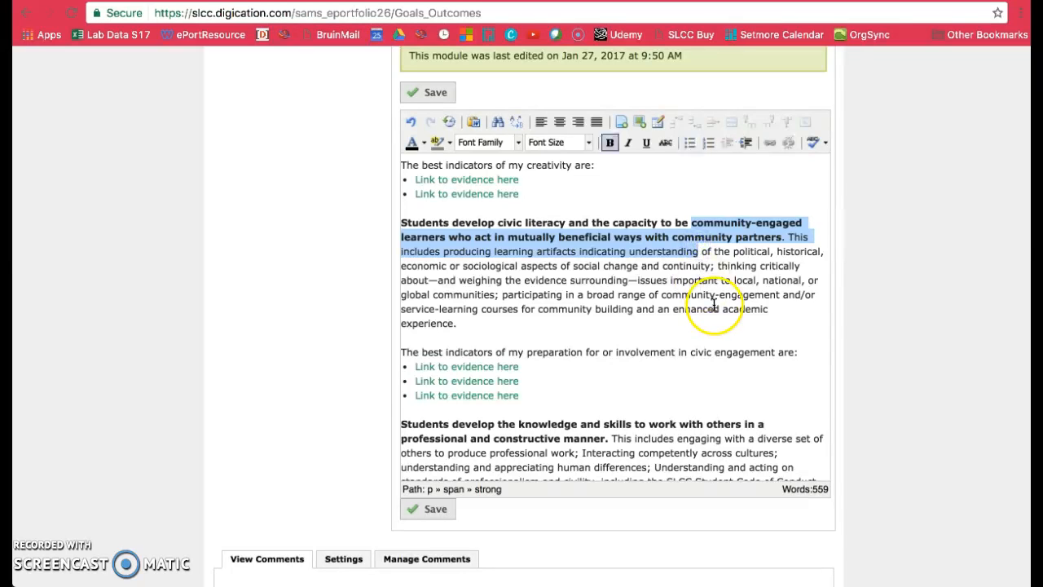
pyautogui.scroll(-5, 714, 304)
pyautogui.scroll(-2, 714, 304)
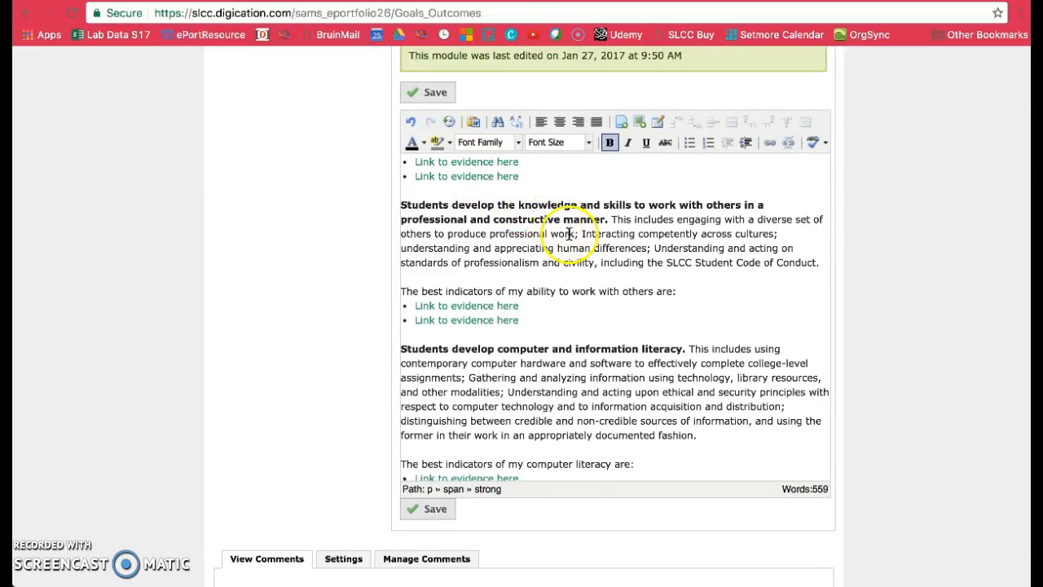
pyautogui.scroll(-3, 585, 296)
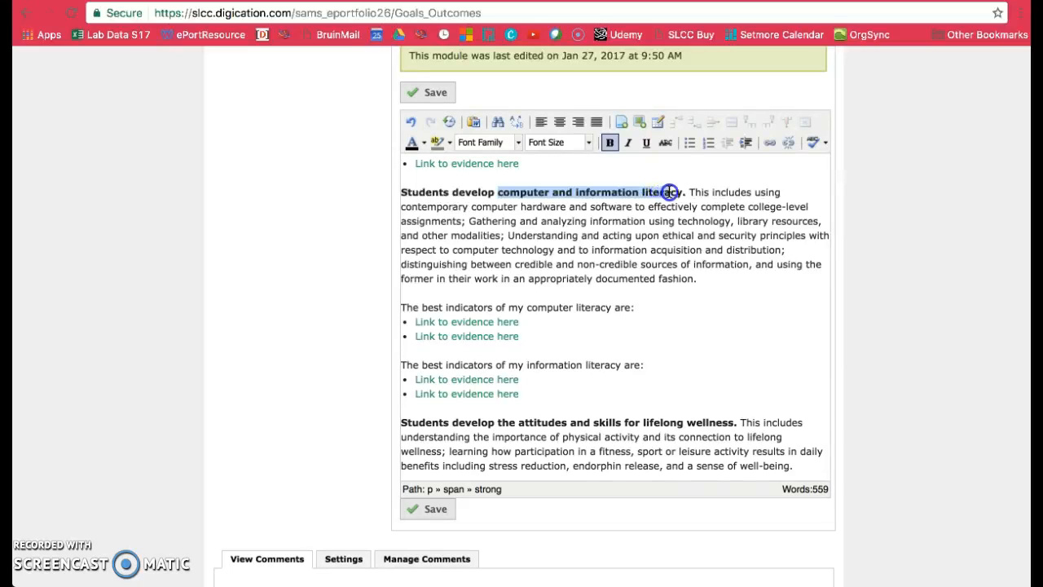
pyautogui.scroll(-3, 668, 298)
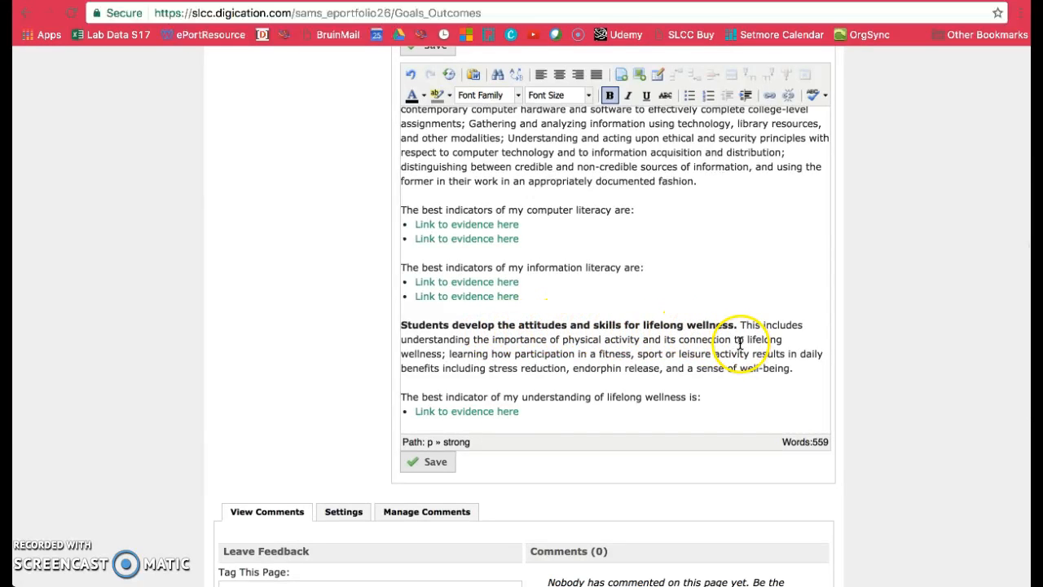
pyautogui.scroll(10, 766, 325)
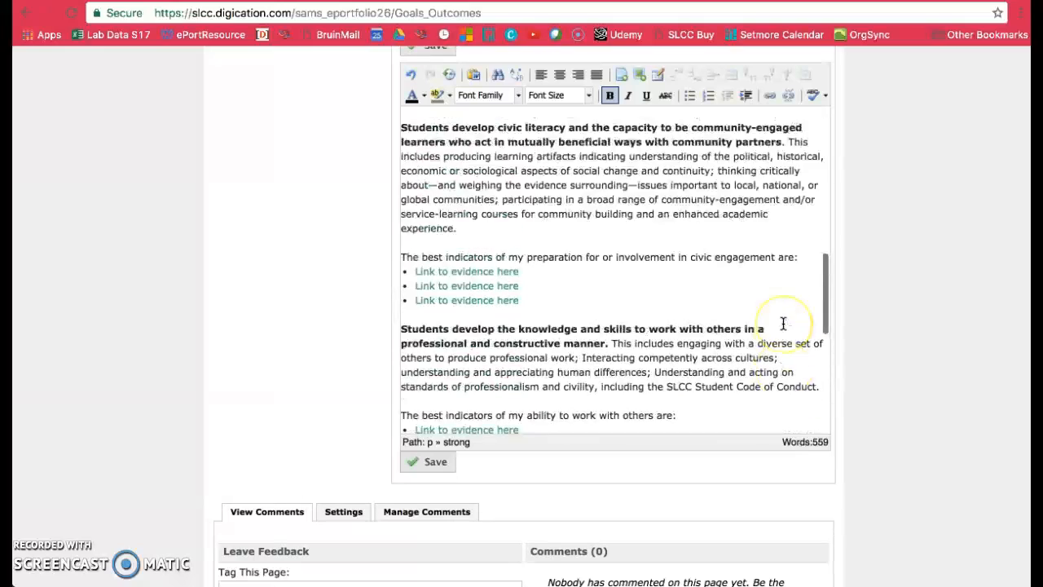
pyautogui.scroll(3, 783, 323)
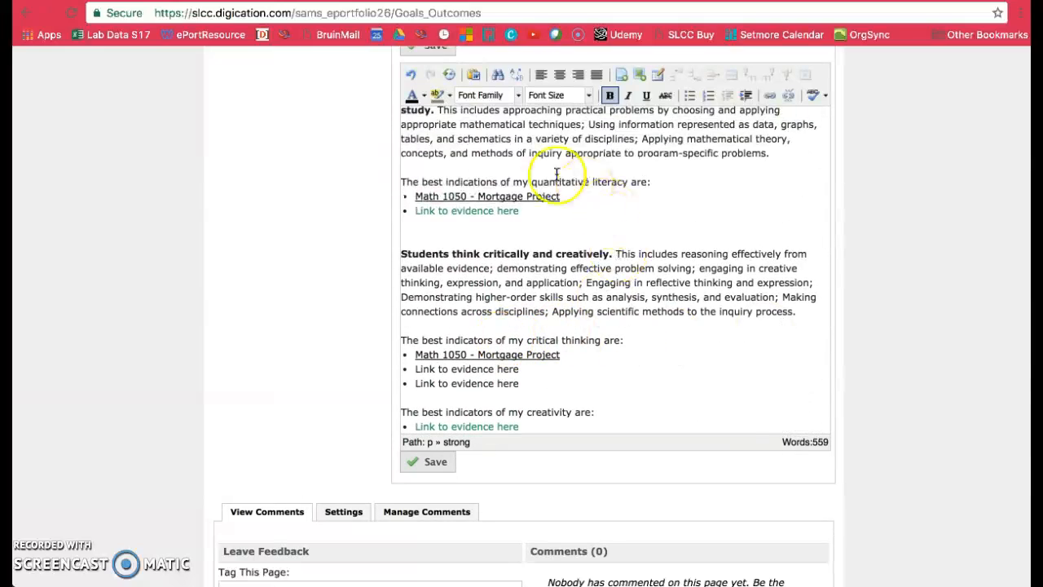
# - Save and publish the learning outcomes module, and display its text view
pyautogui.scroll(2, 870, 320)
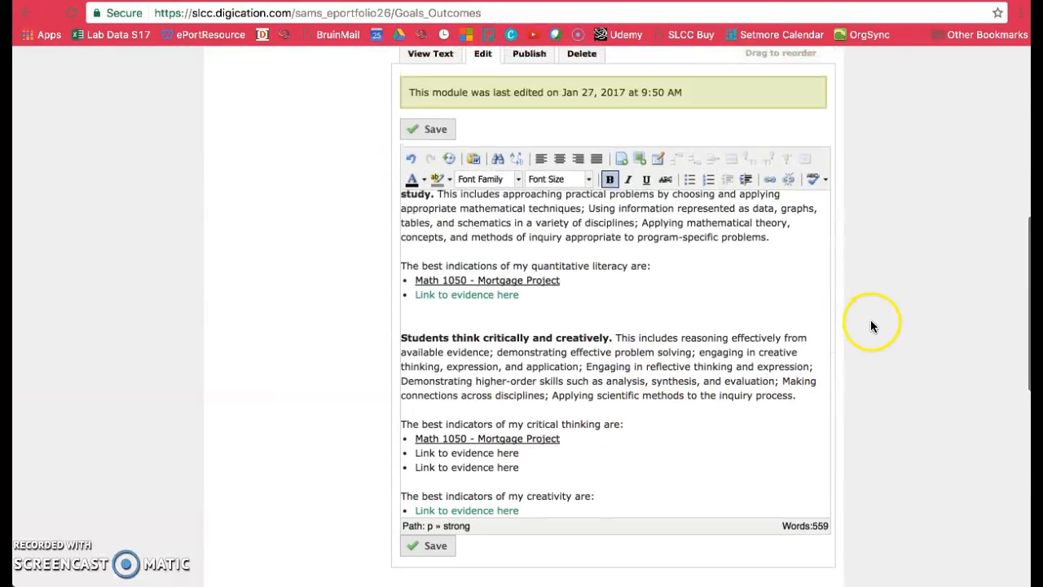
pyautogui.click(436, 131)
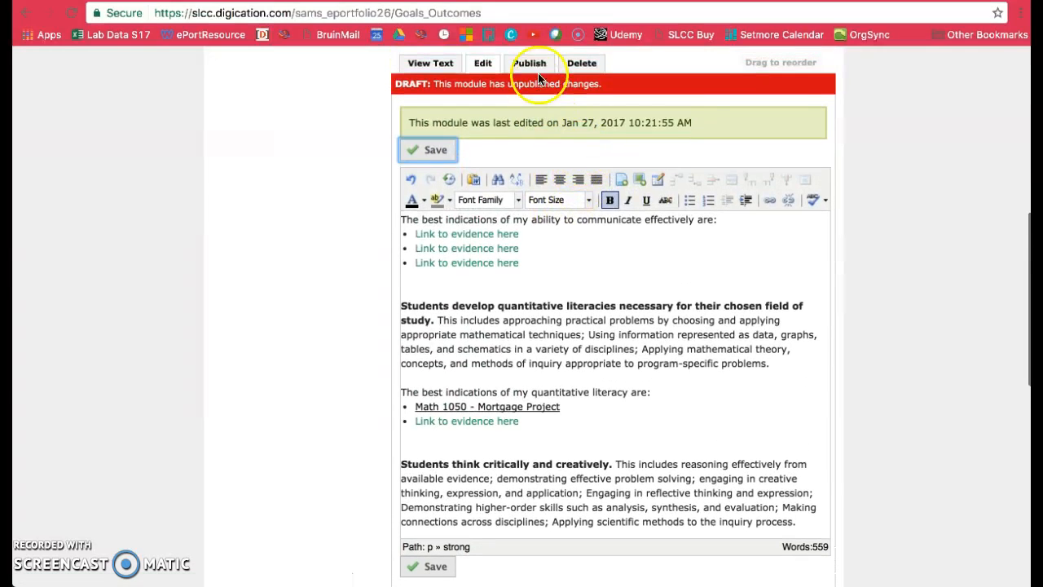
pyautogui.click(530, 65)
pyautogui.click(473, 279)
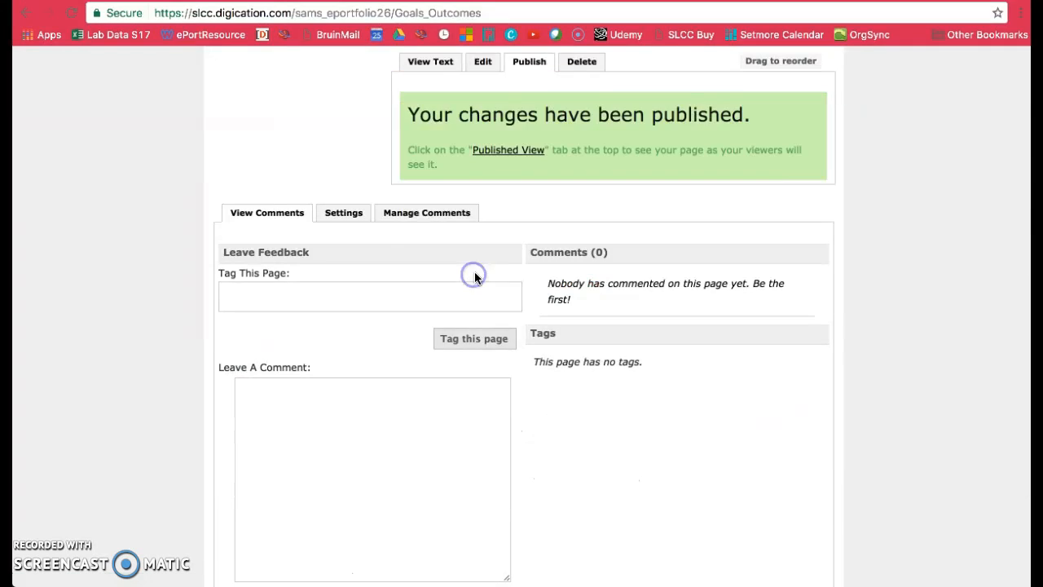
pyautogui.click(439, 65)
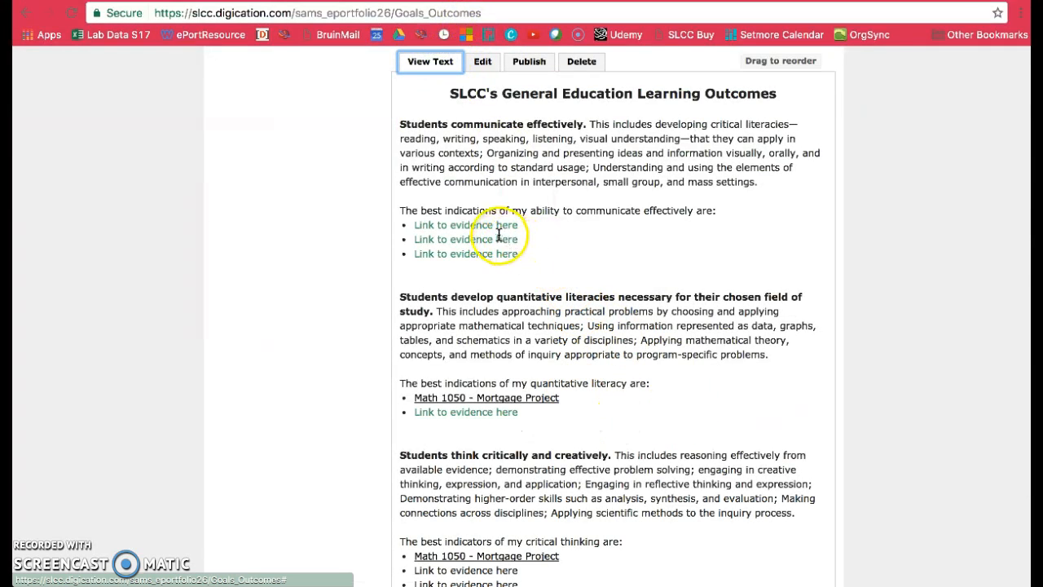